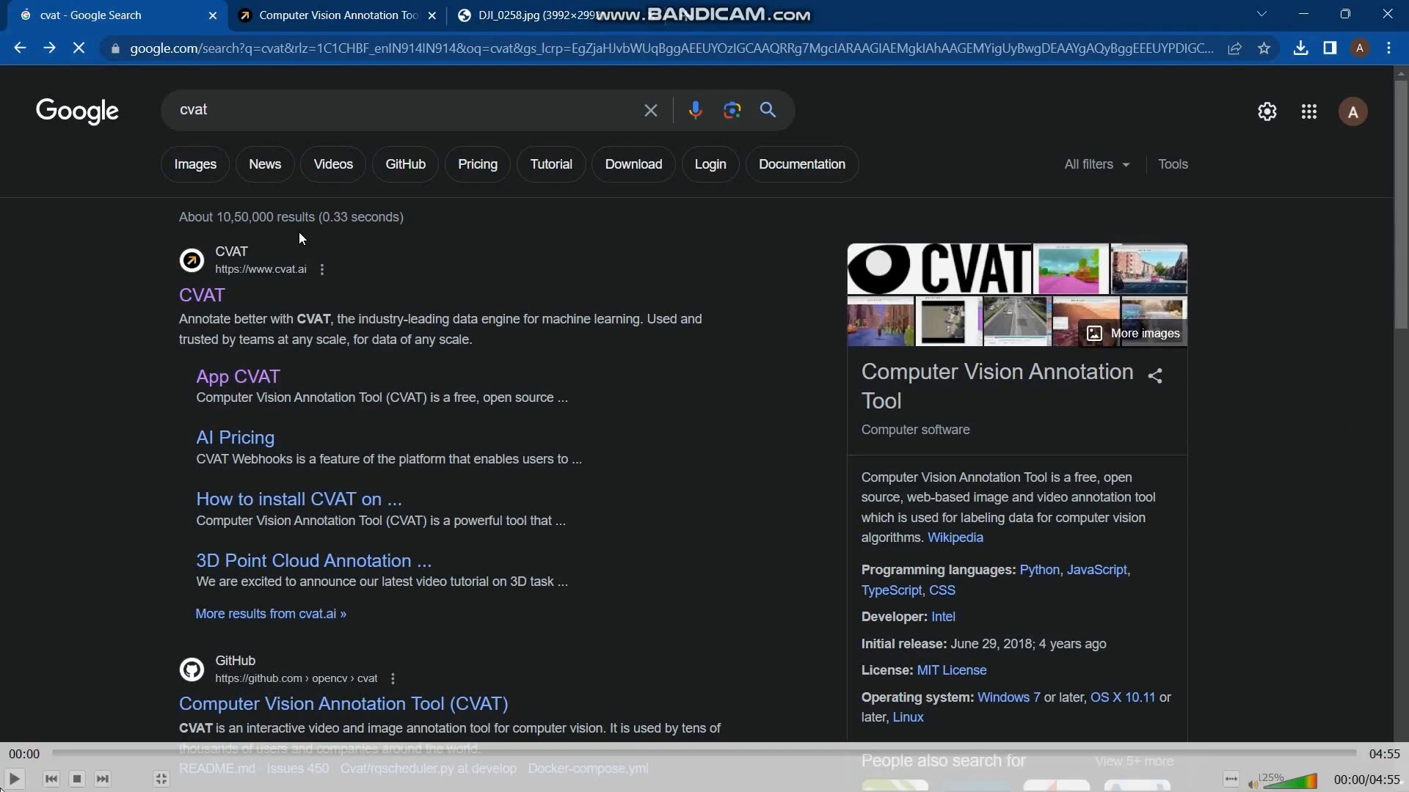
Step: Launch the CVAT web app from its website and start a new project named "check"
{"action": "left_click", "coordinate": [14, 782]}
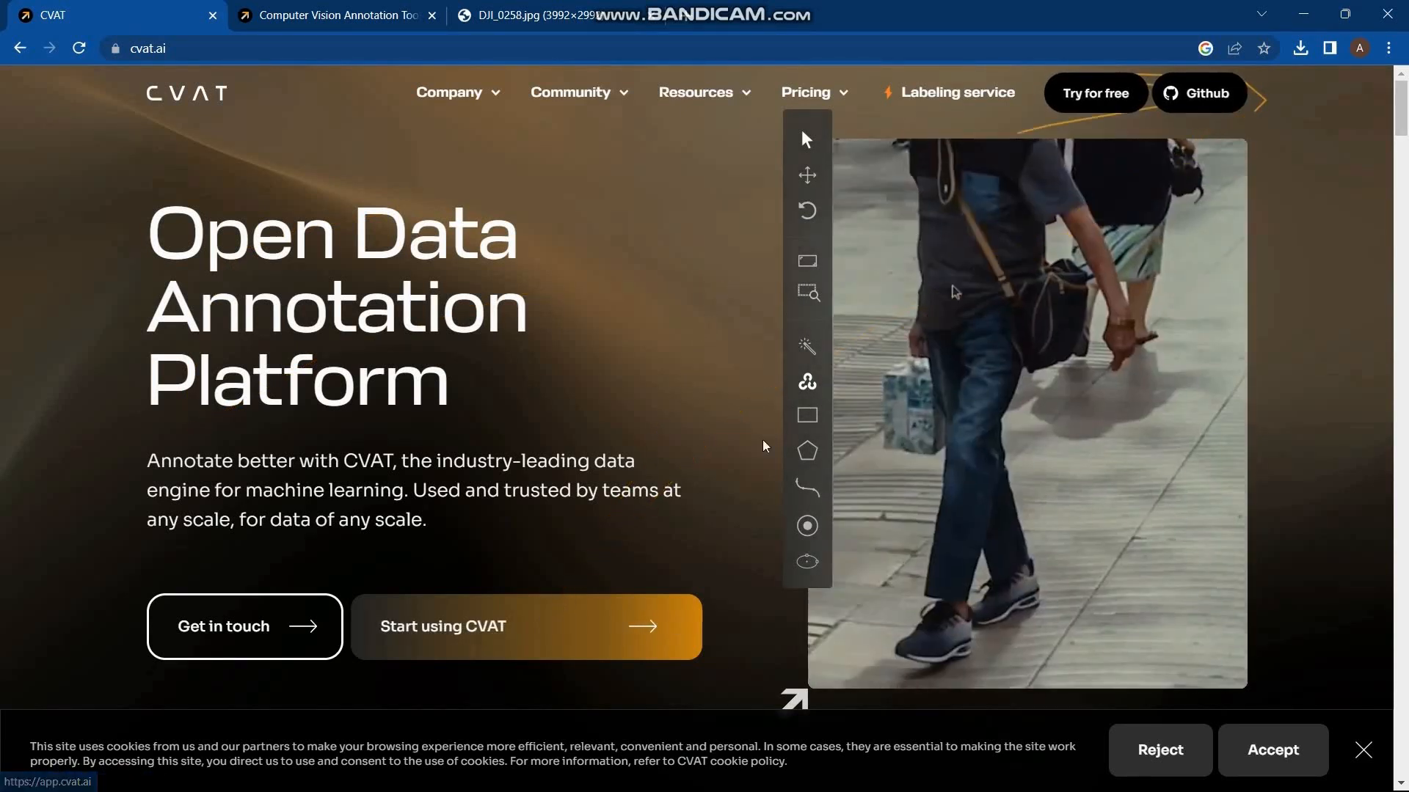
{"action": "left_click", "coordinate": [551, 617]}
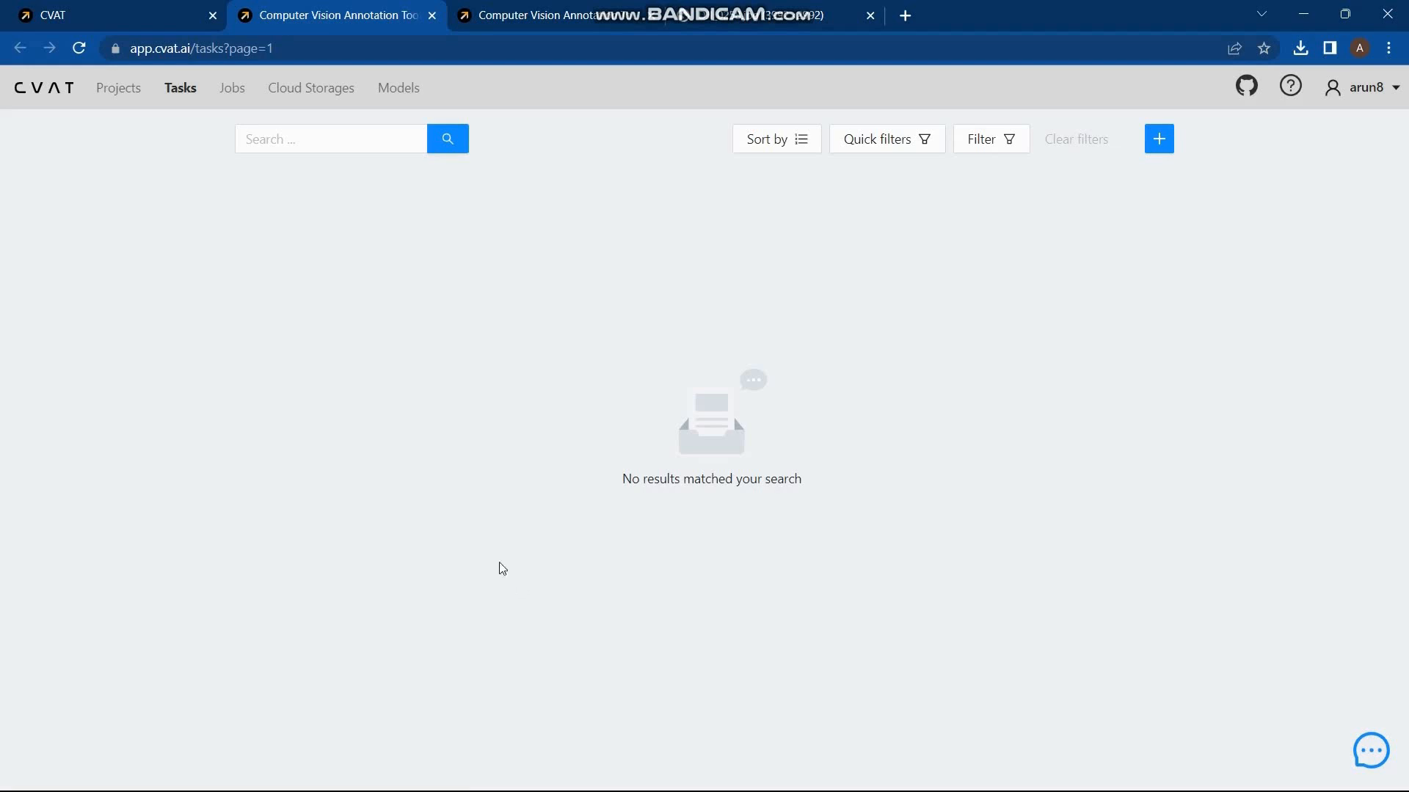
{"action": "left_click", "coordinate": [132, 91]}
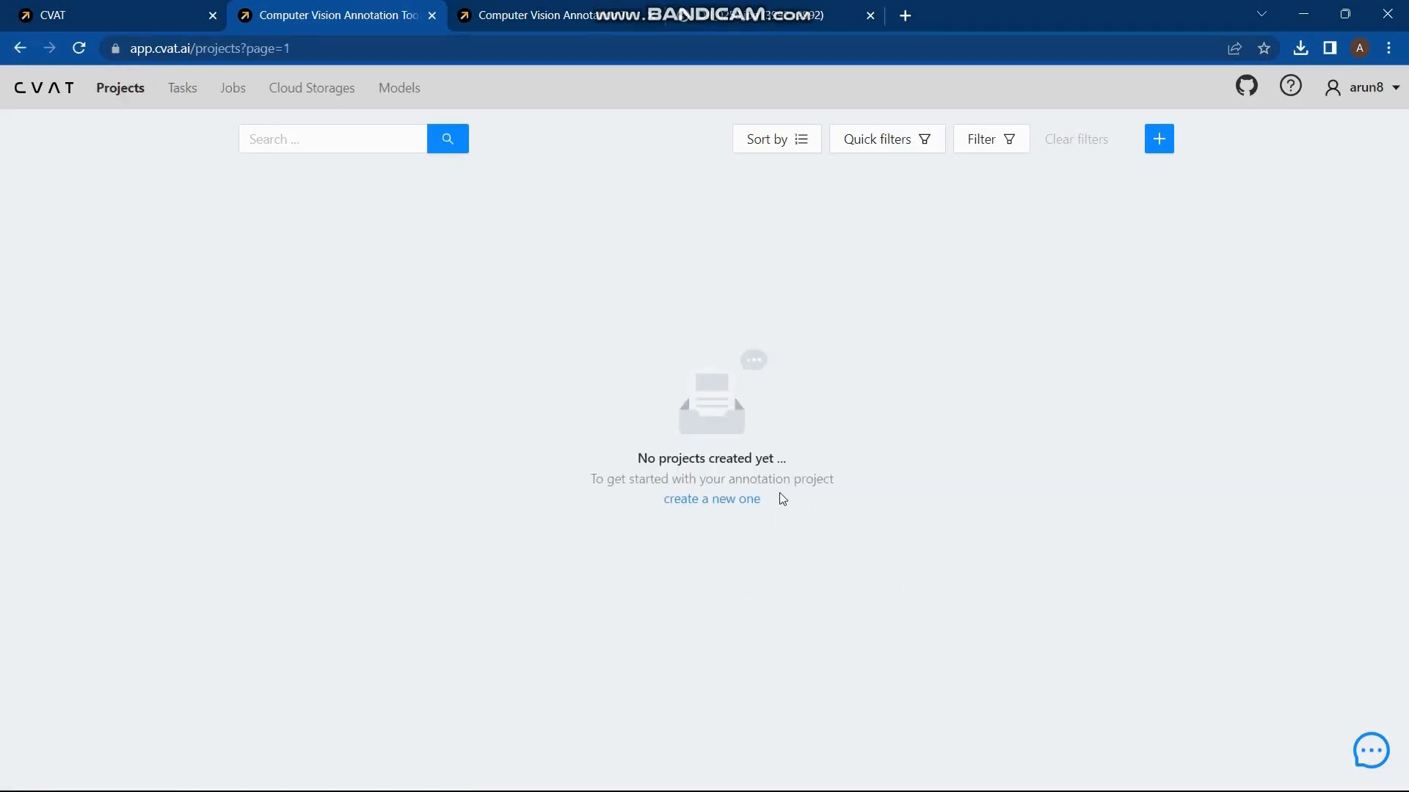
{"action": "left_click", "coordinate": [729, 500]}
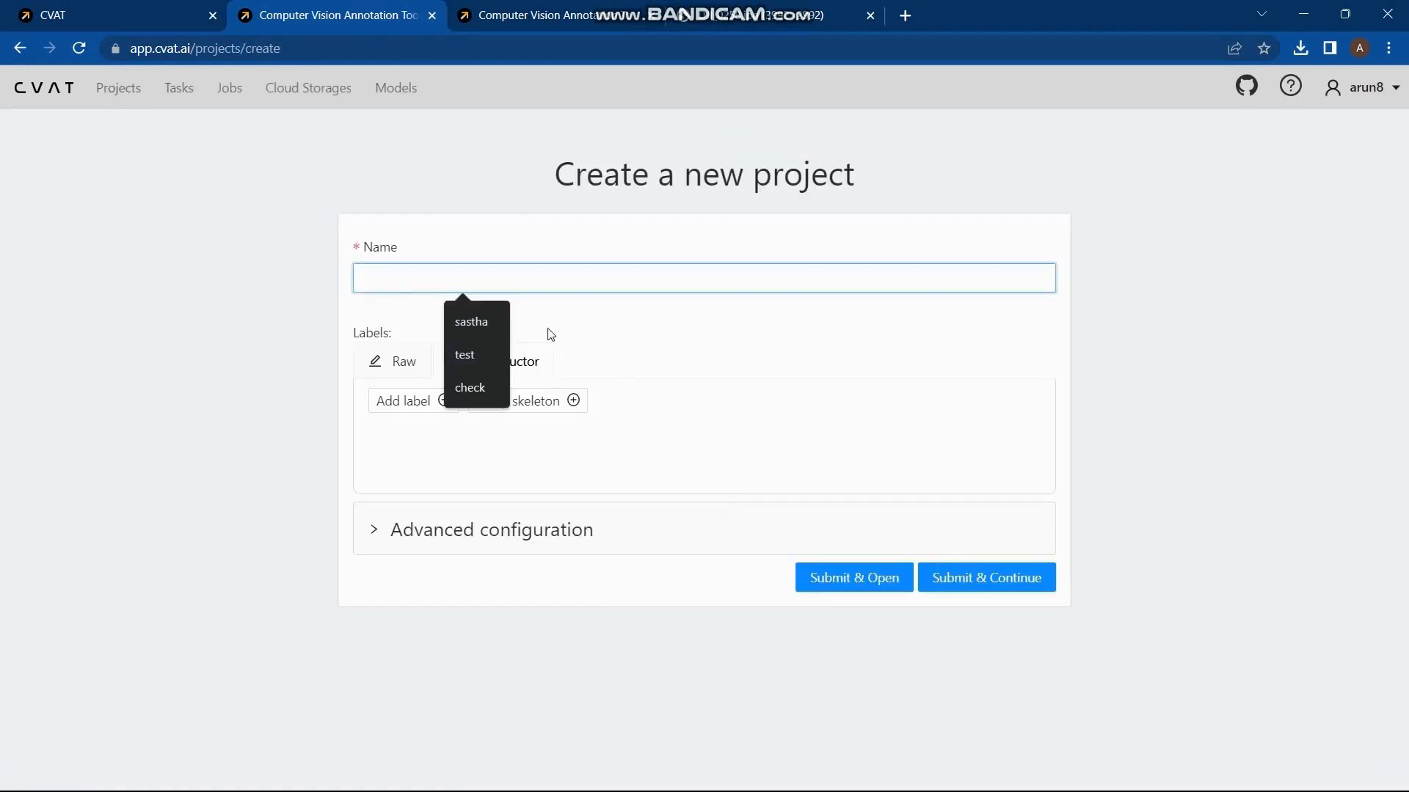
{"action": "left_click", "coordinate": [481, 384]}
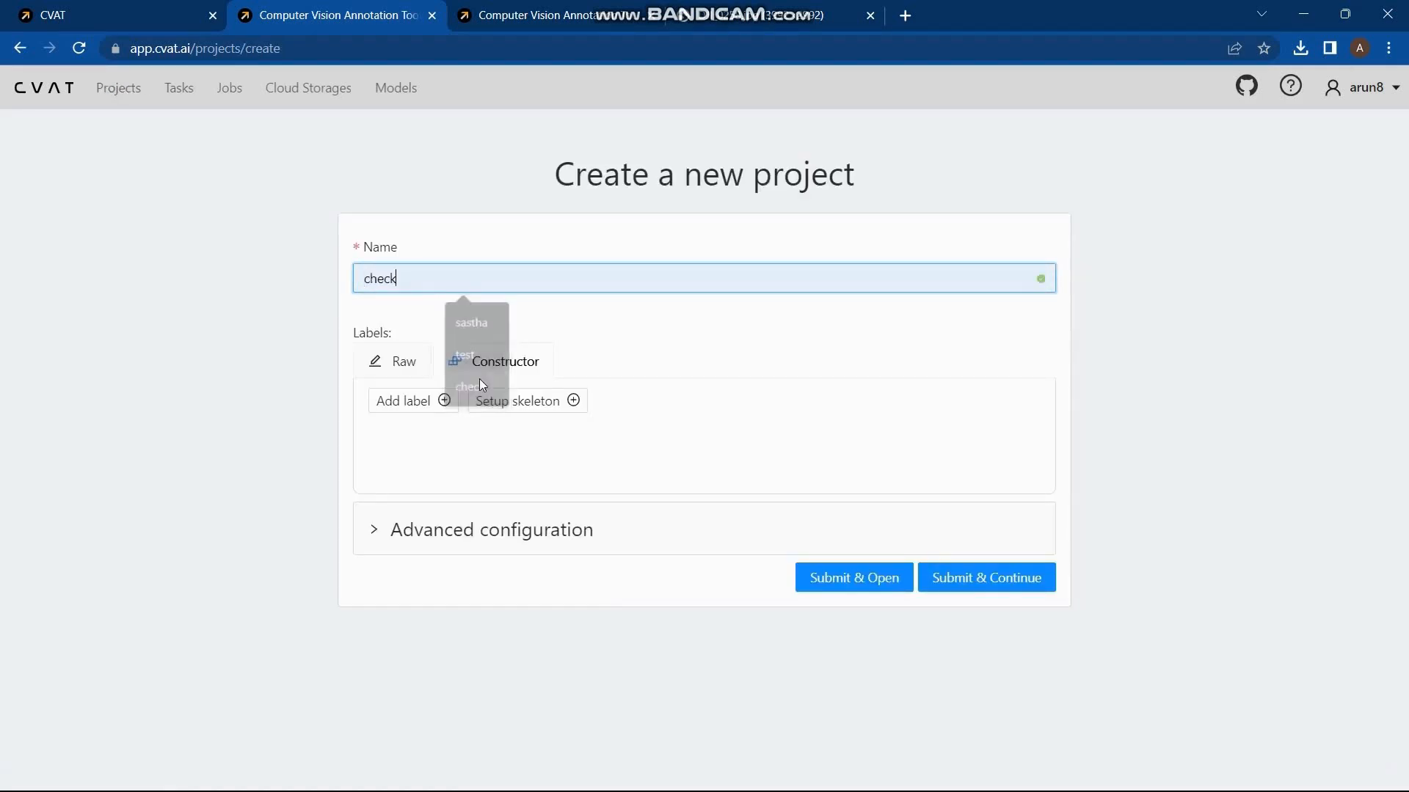
Step: Add a label named "Plastic" to the project and restrict it to the Rectangle shape
{"action": "left_click", "coordinate": [422, 400]}
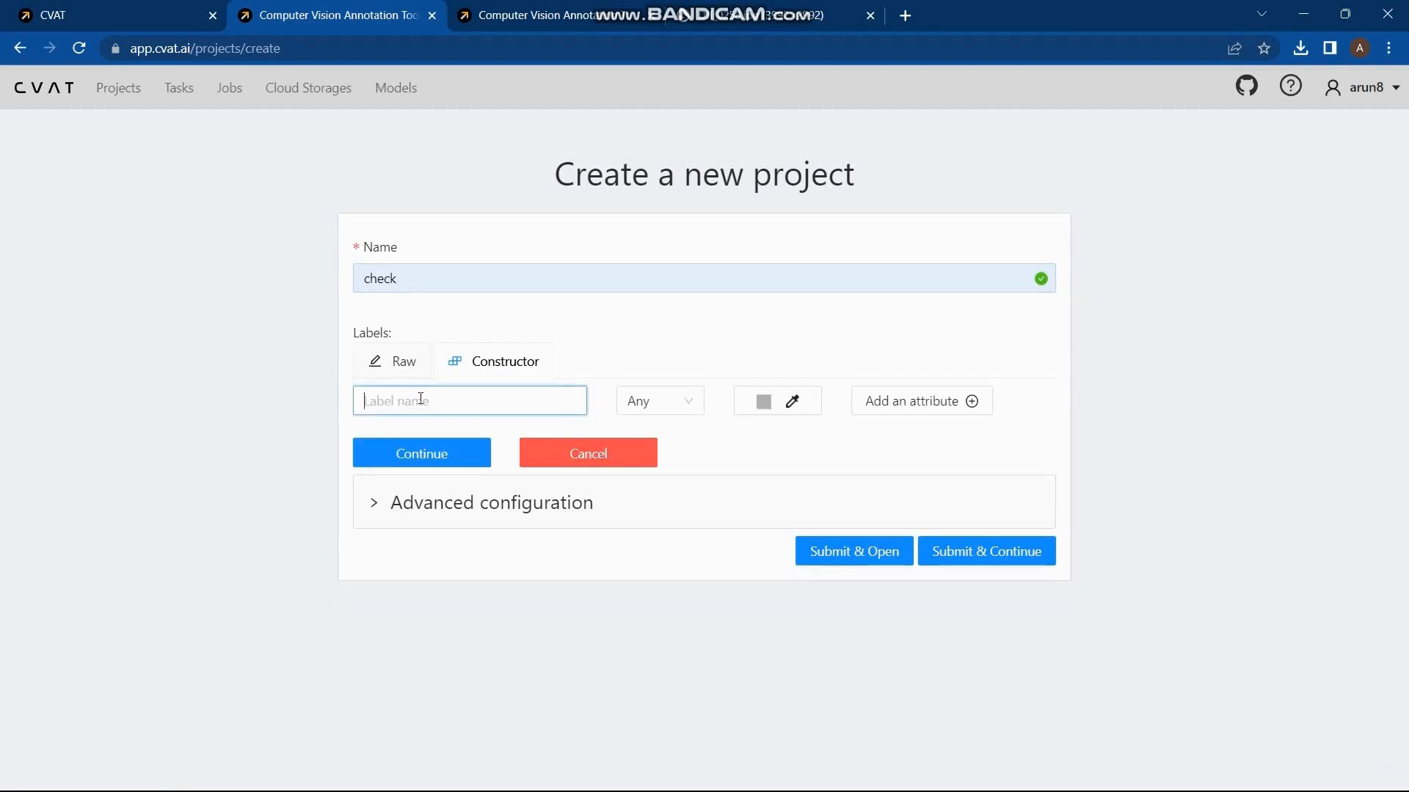
{"action": "type", "text": "Plastic"}
{"action": "left_click", "coordinate": [681, 410]}
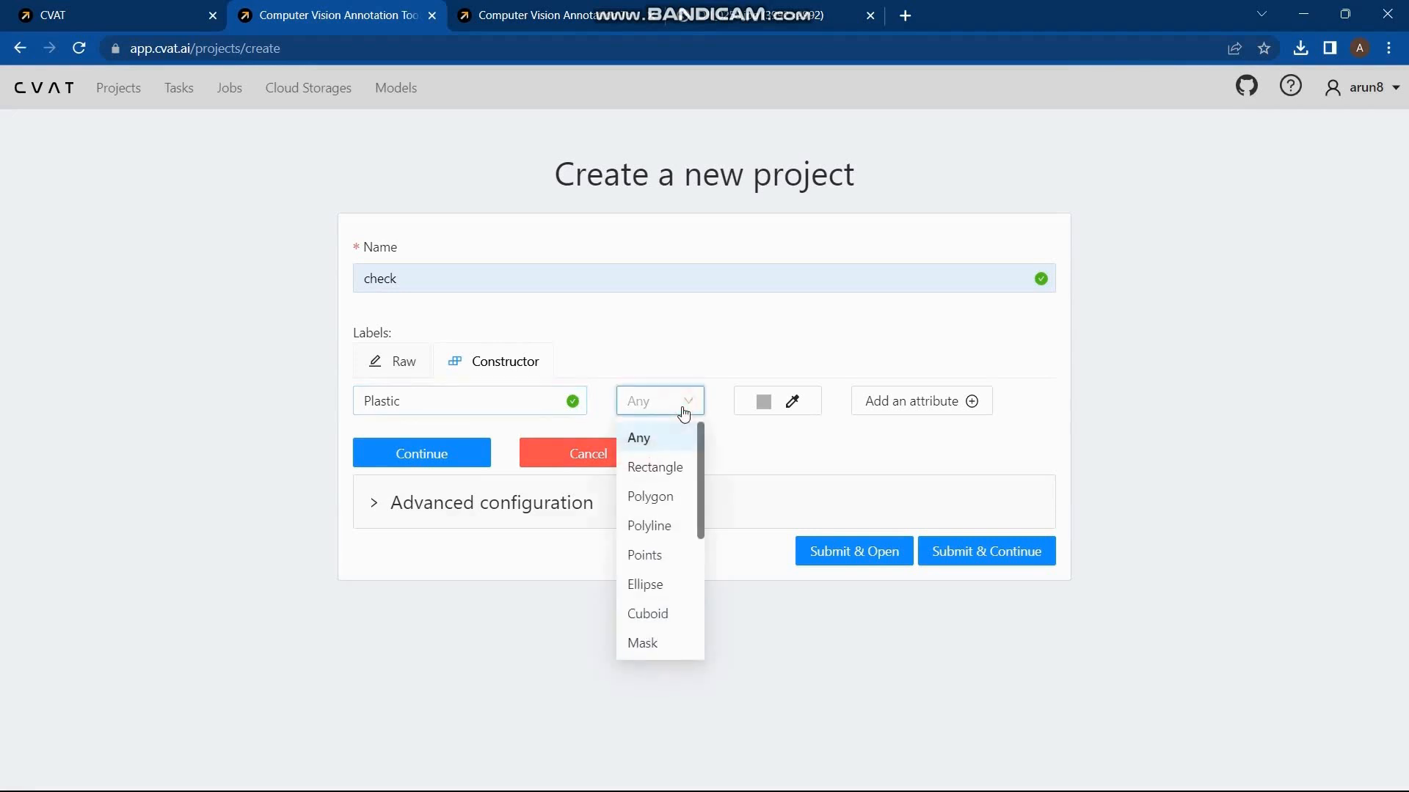
{"action": "left_click", "coordinate": [668, 466]}
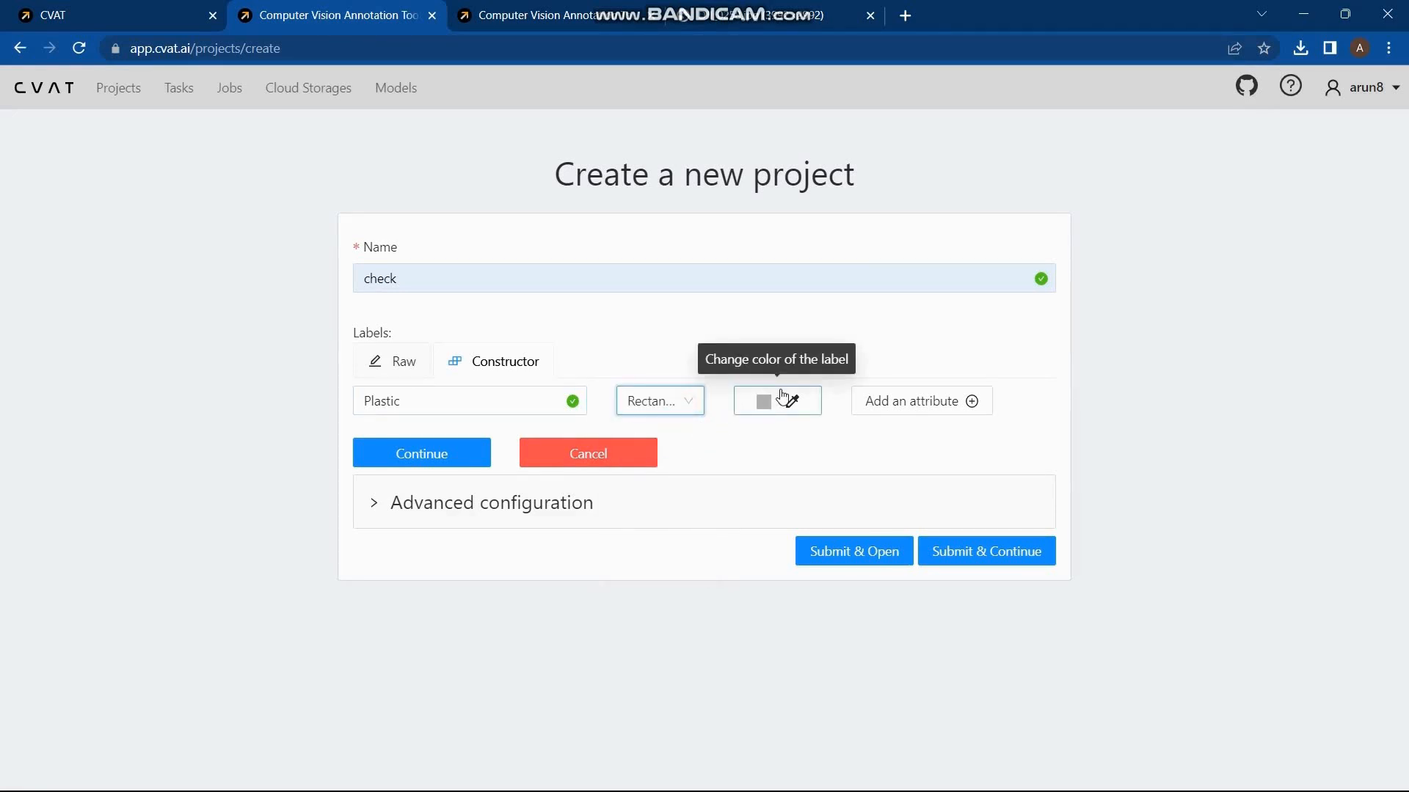
Step: Give the Plastic label a dark red colour, save it, and submit and open the project
{"action": "left_click", "coordinate": [782, 397]}
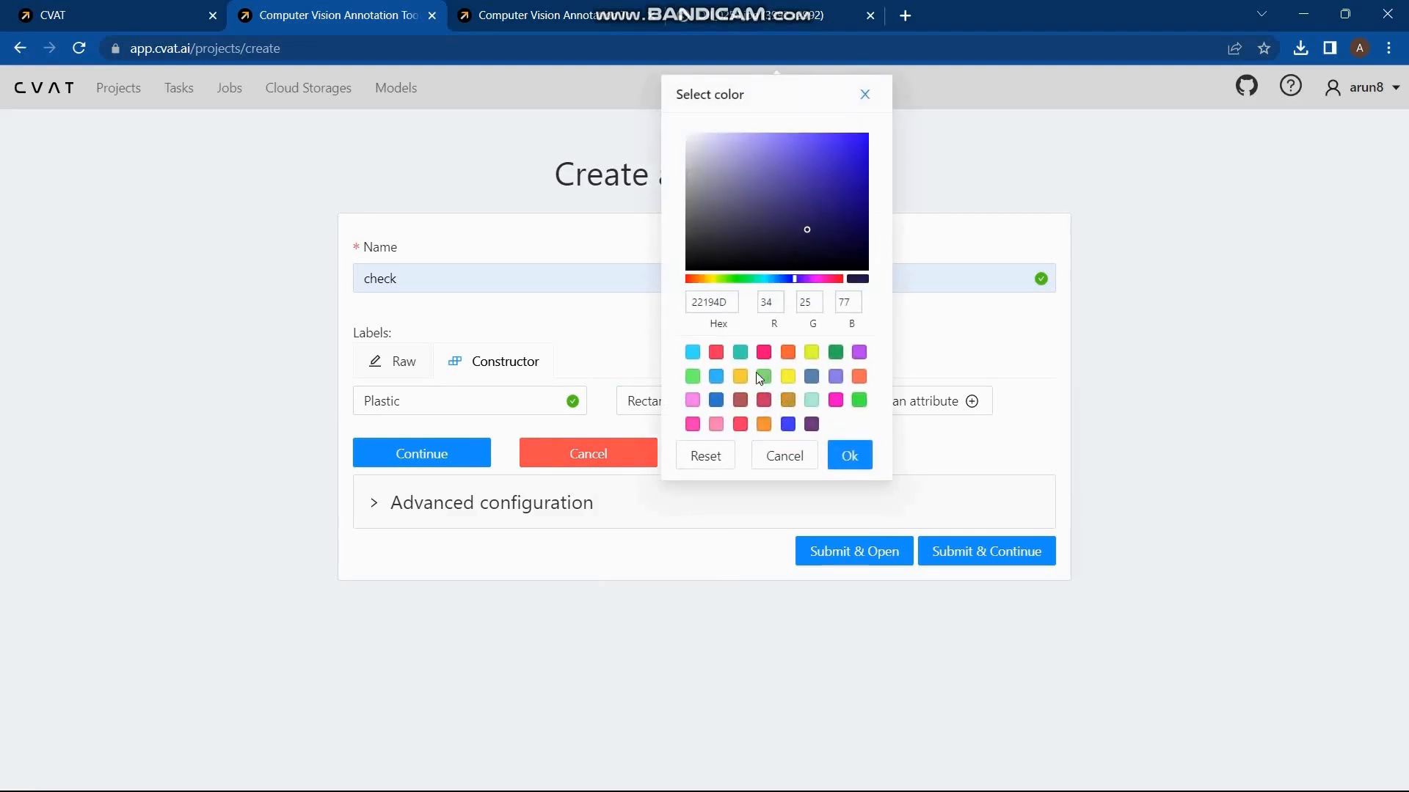
{"action": "left_click", "coordinate": [717, 354]}
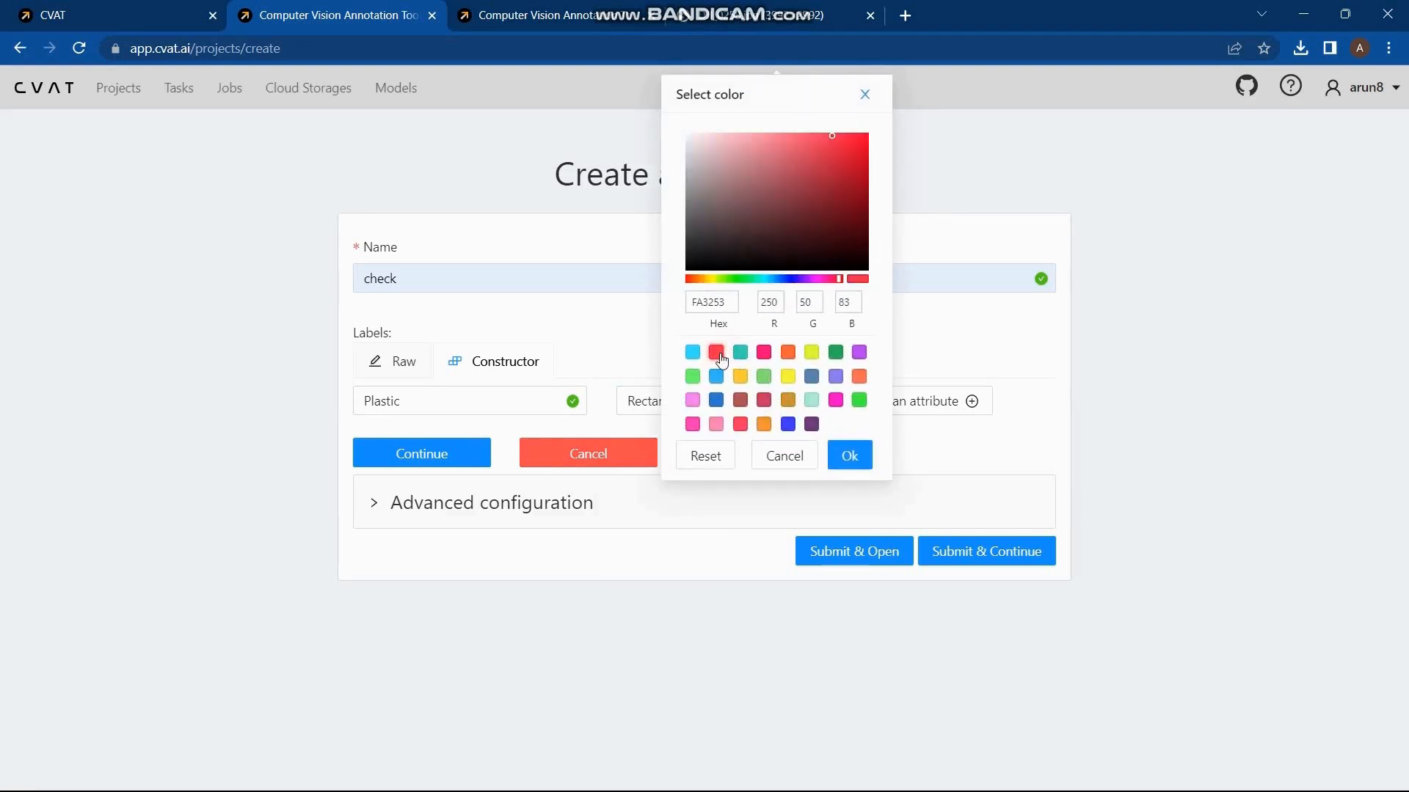
{"action": "left_click", "coordinate": [840, 160]}
{"action": "left_click", "coordinate": [844, 449]}
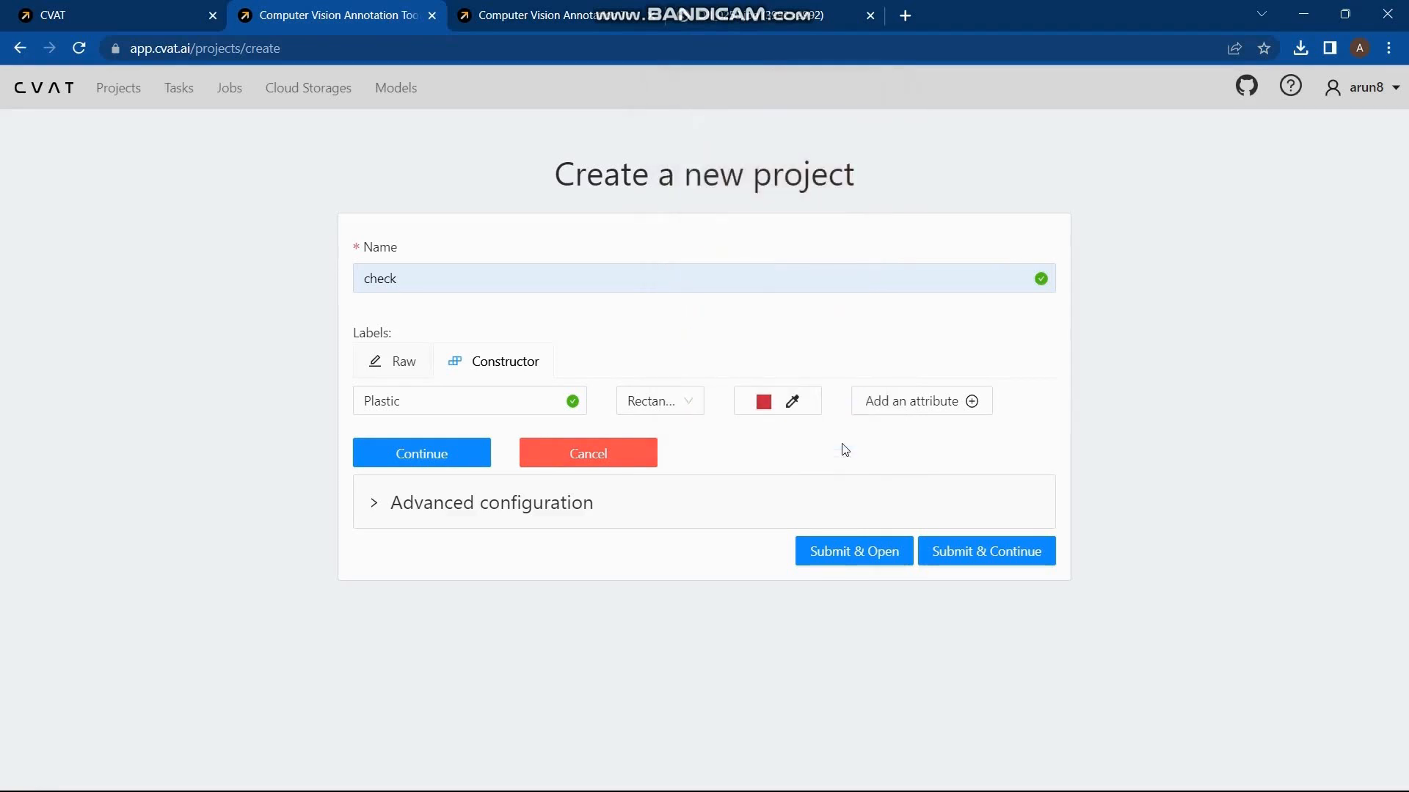
{"action": "left_click", "coordinate": [472, 463]}
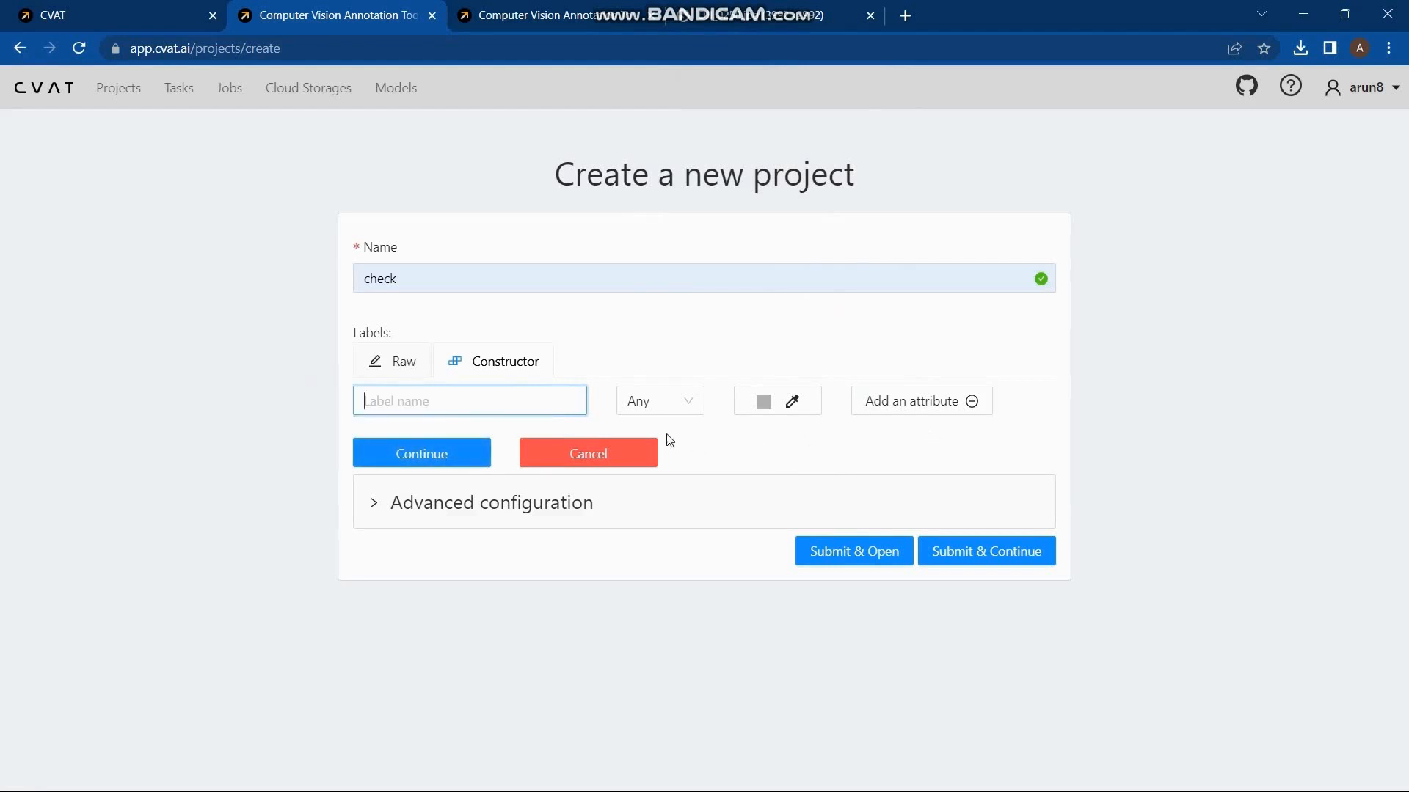
{"action": "left_click", "coordinate": [889, 551]}
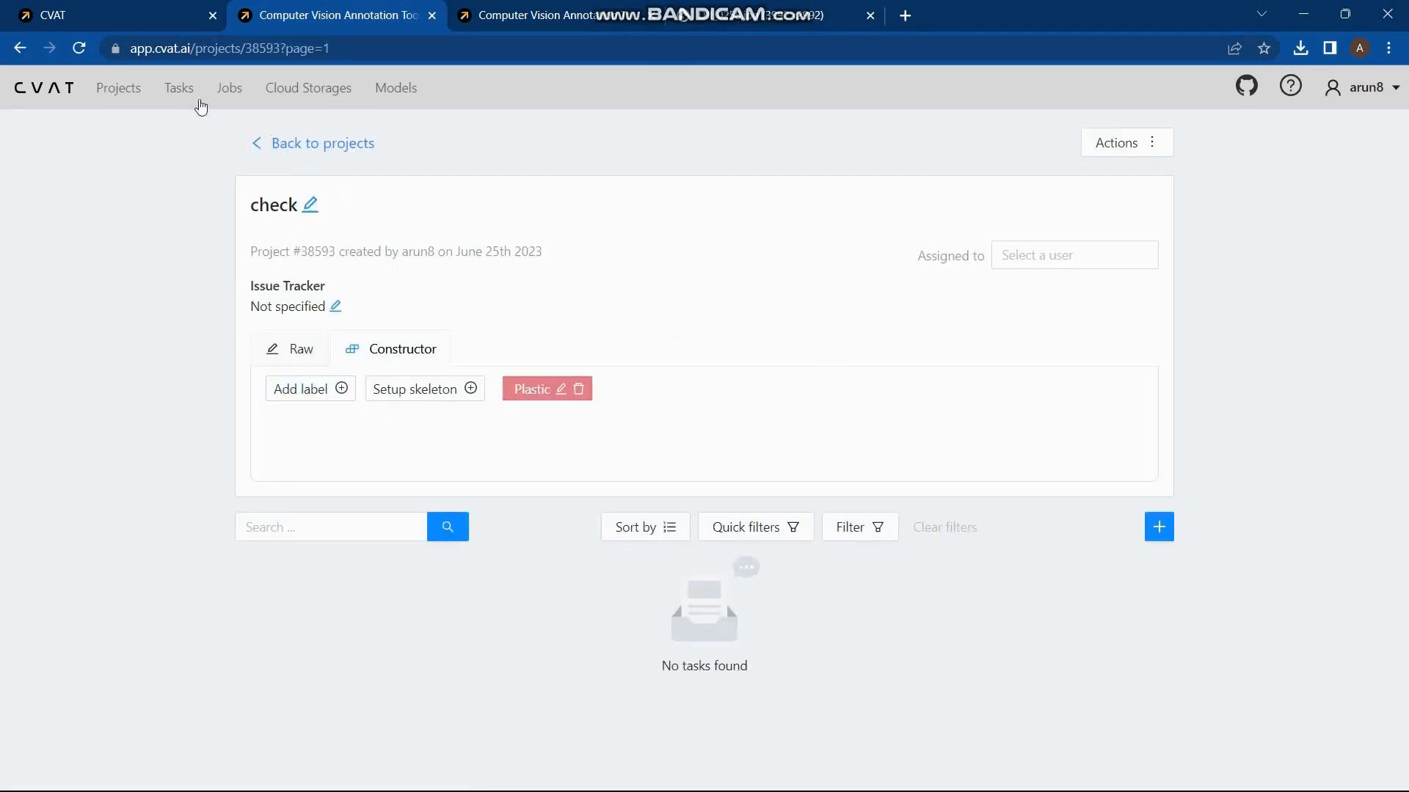
Step: Start creating a new single task and name it "test"
{"action": "left_click", "coordinate": [183, 100]}
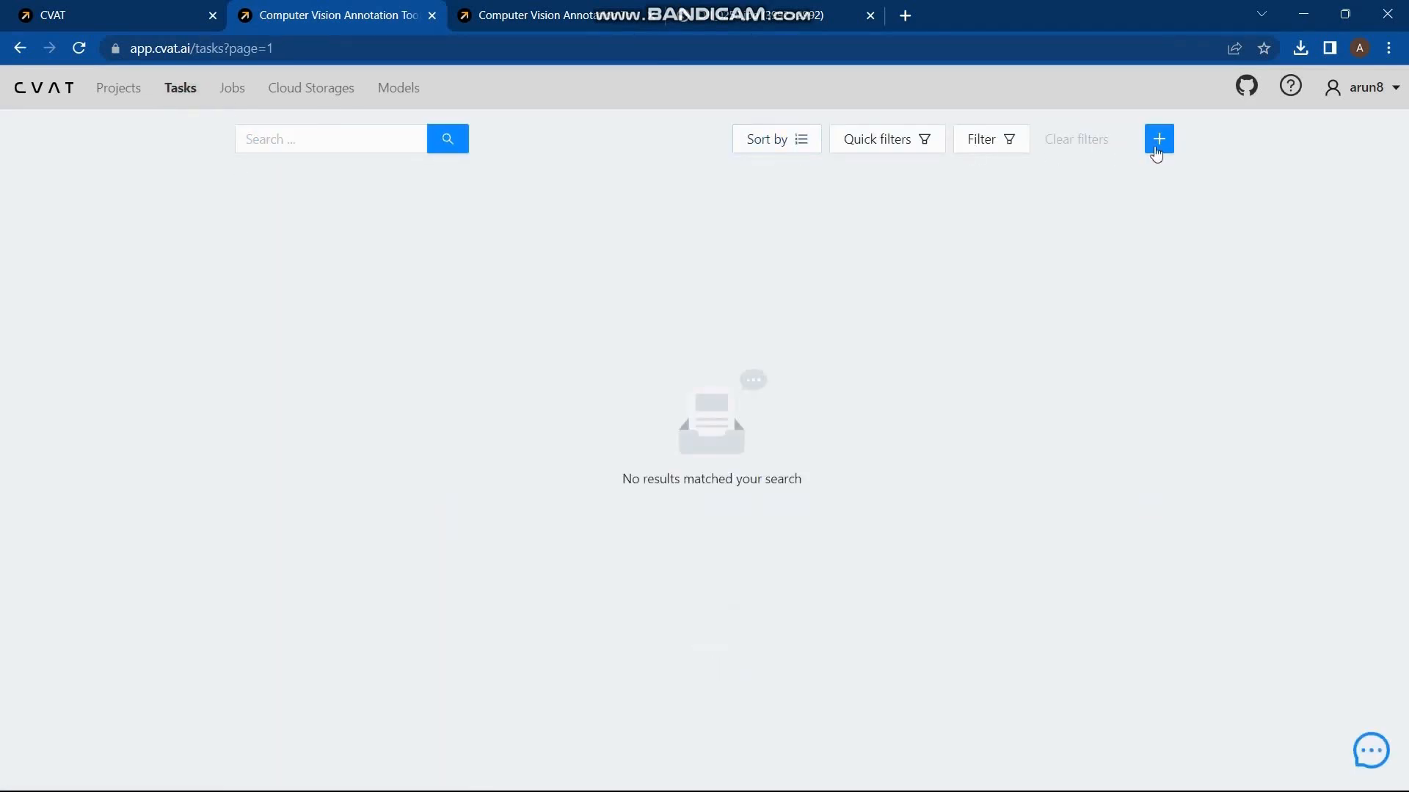
{"action": "left_click", "coordinate": [1160, 145]}
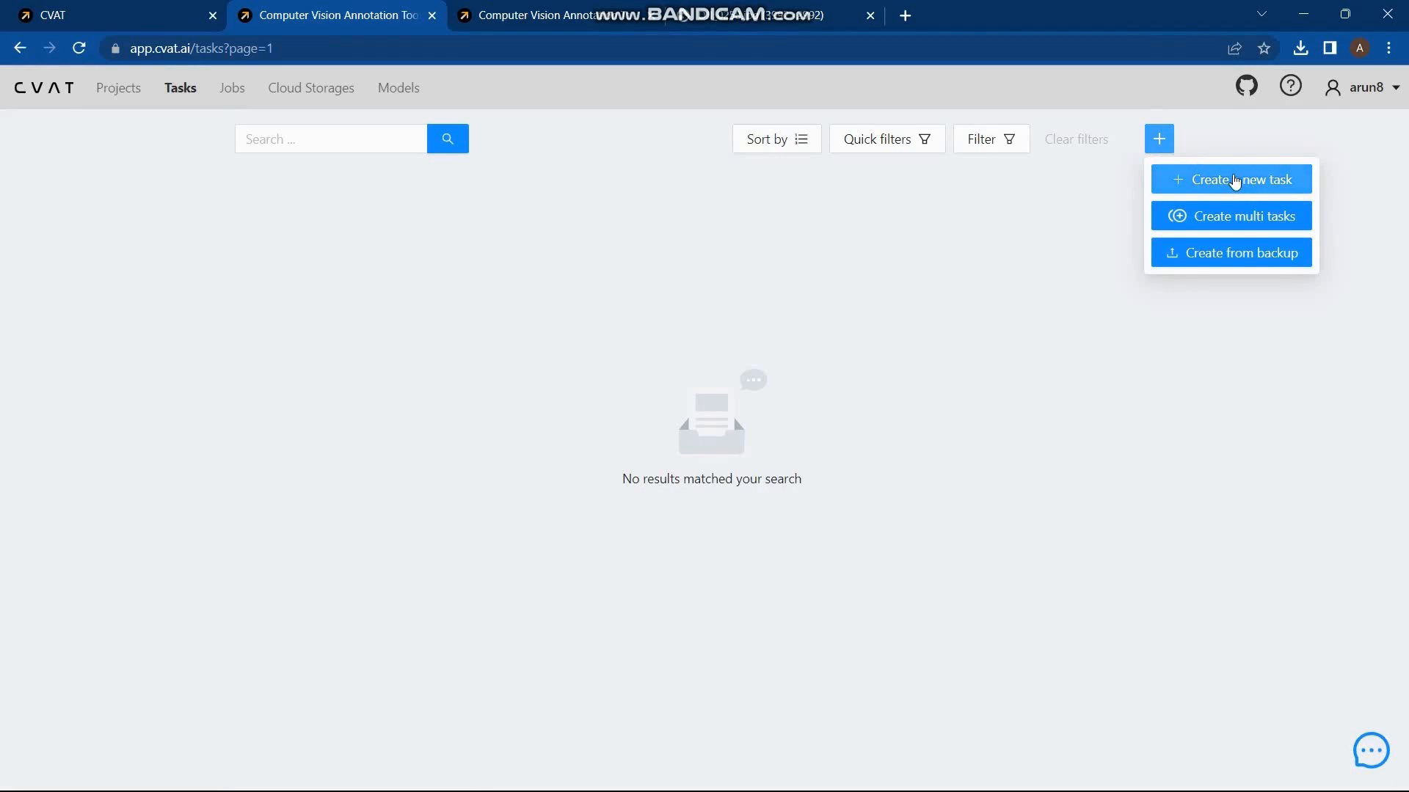
{"action": "left_click", "coordinate": [1234, 179]}
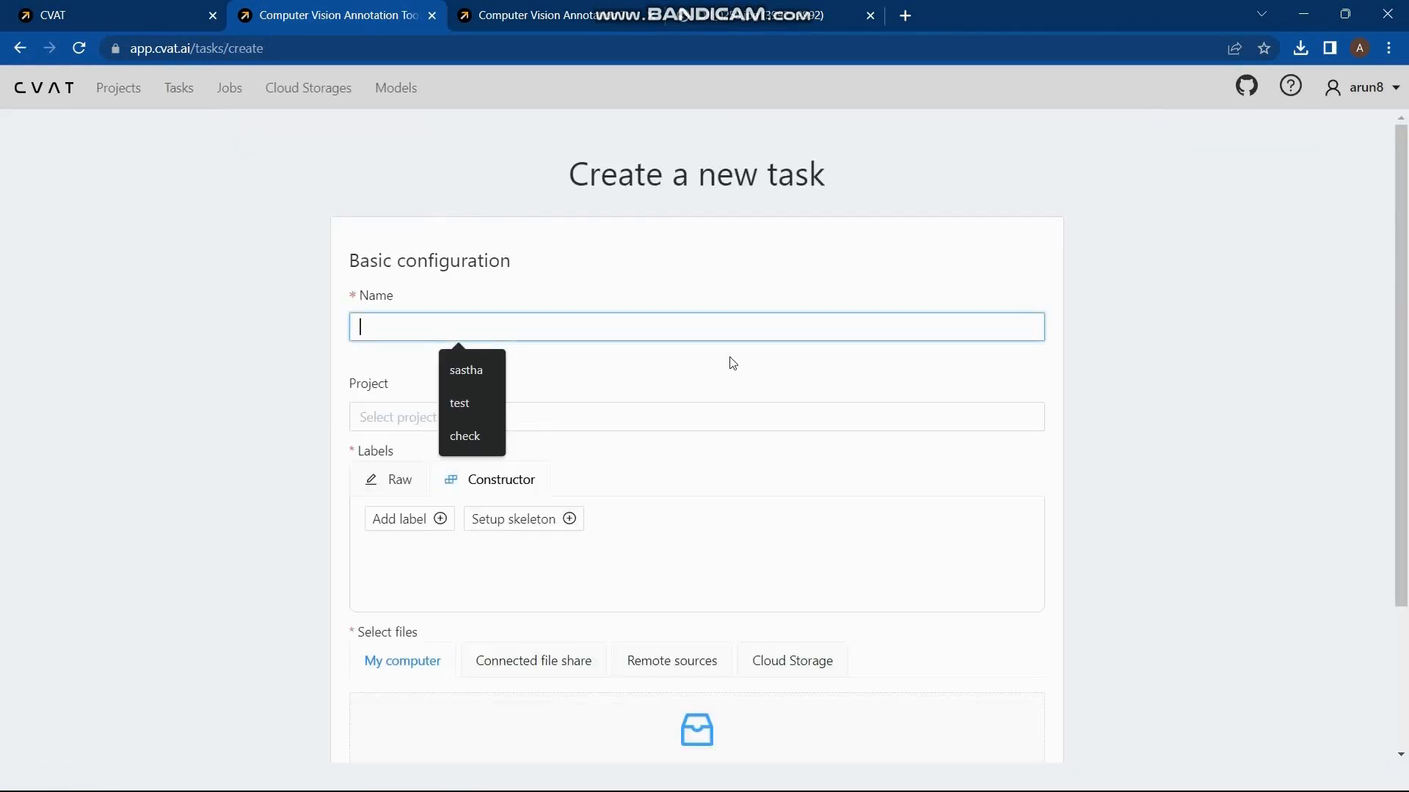
{"action": "left_click", "coordinate": [469, 396]}
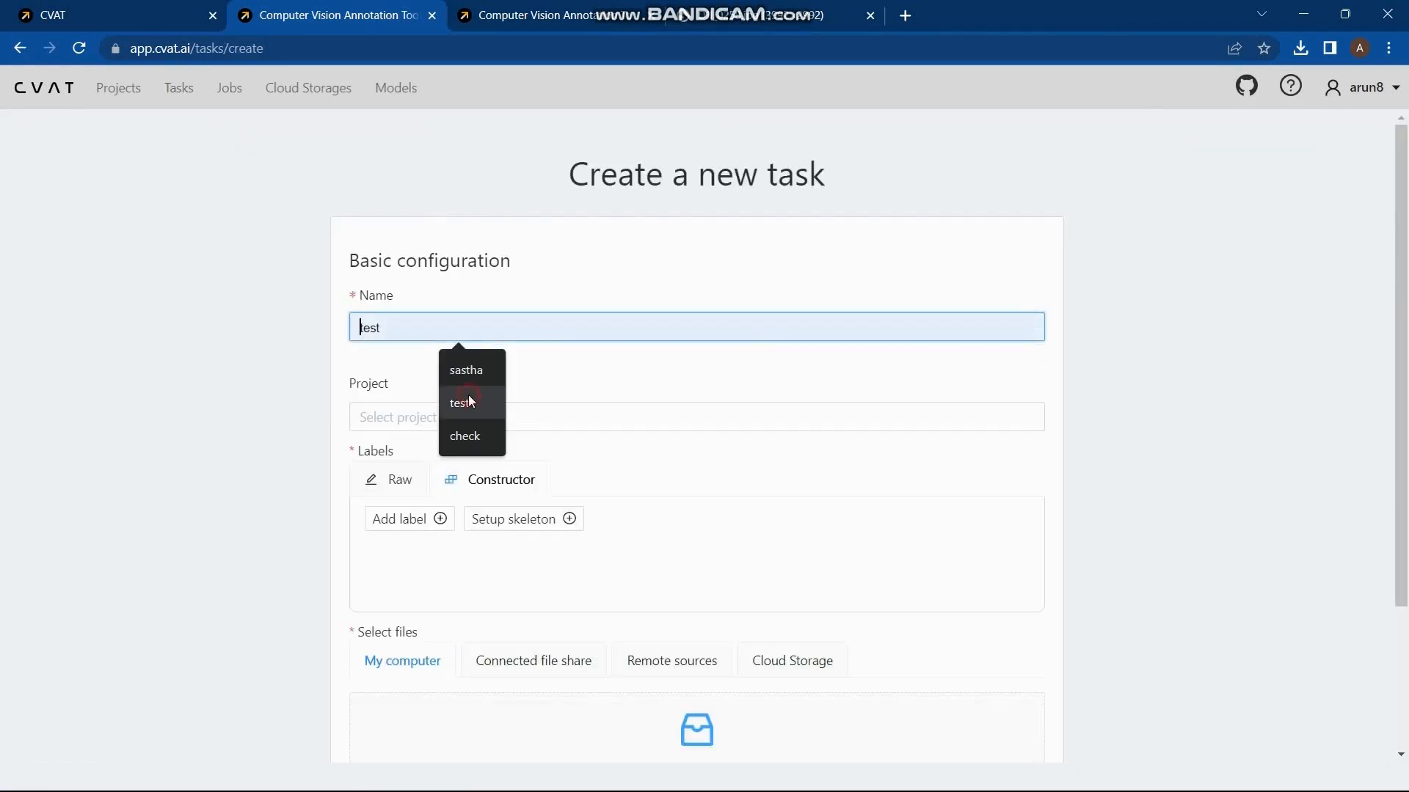
Step: Assign the task to the "check" project and put it in the Train subset
{"action": "left_click", "coordinate": [457, 409]}
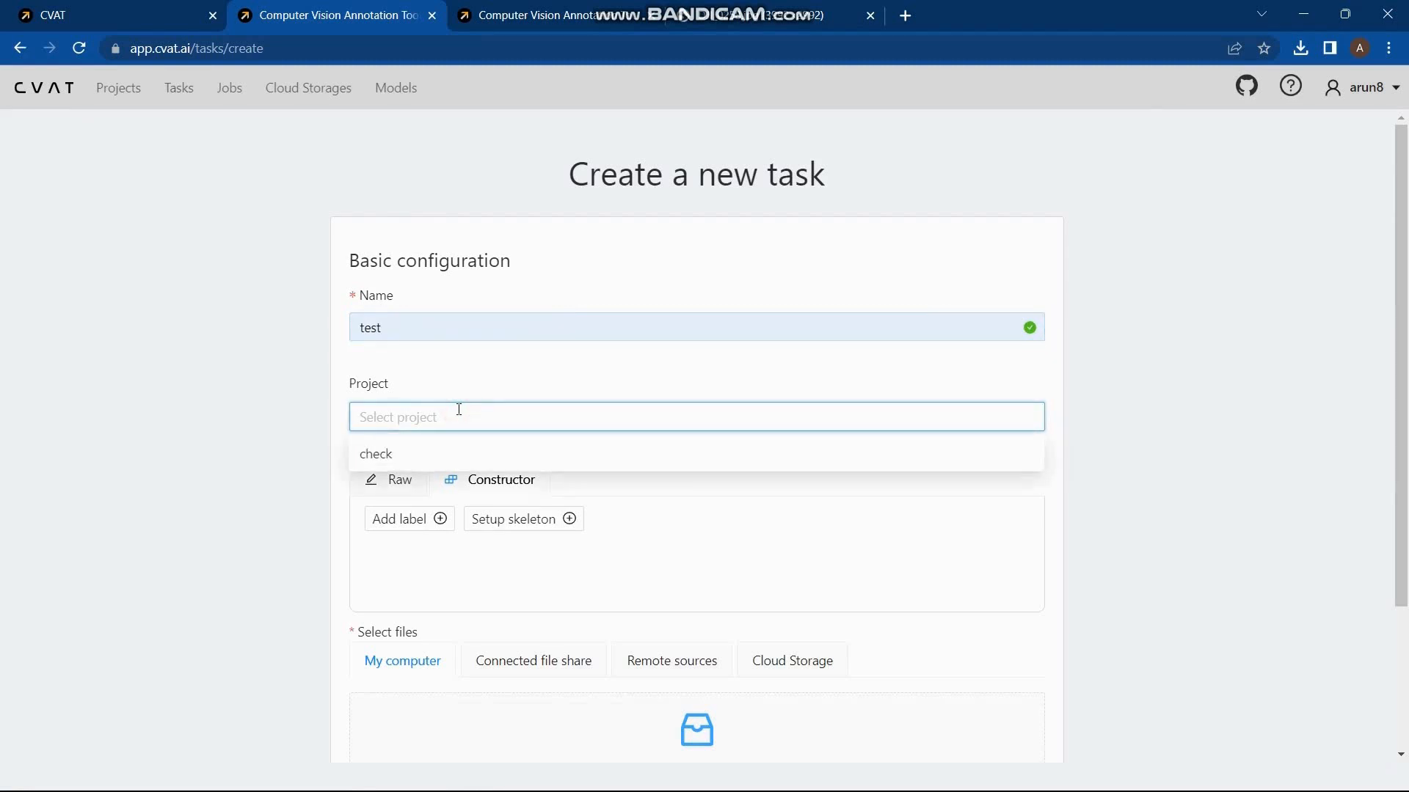
{"action": "left_click", "coordinate": [411, 460]}
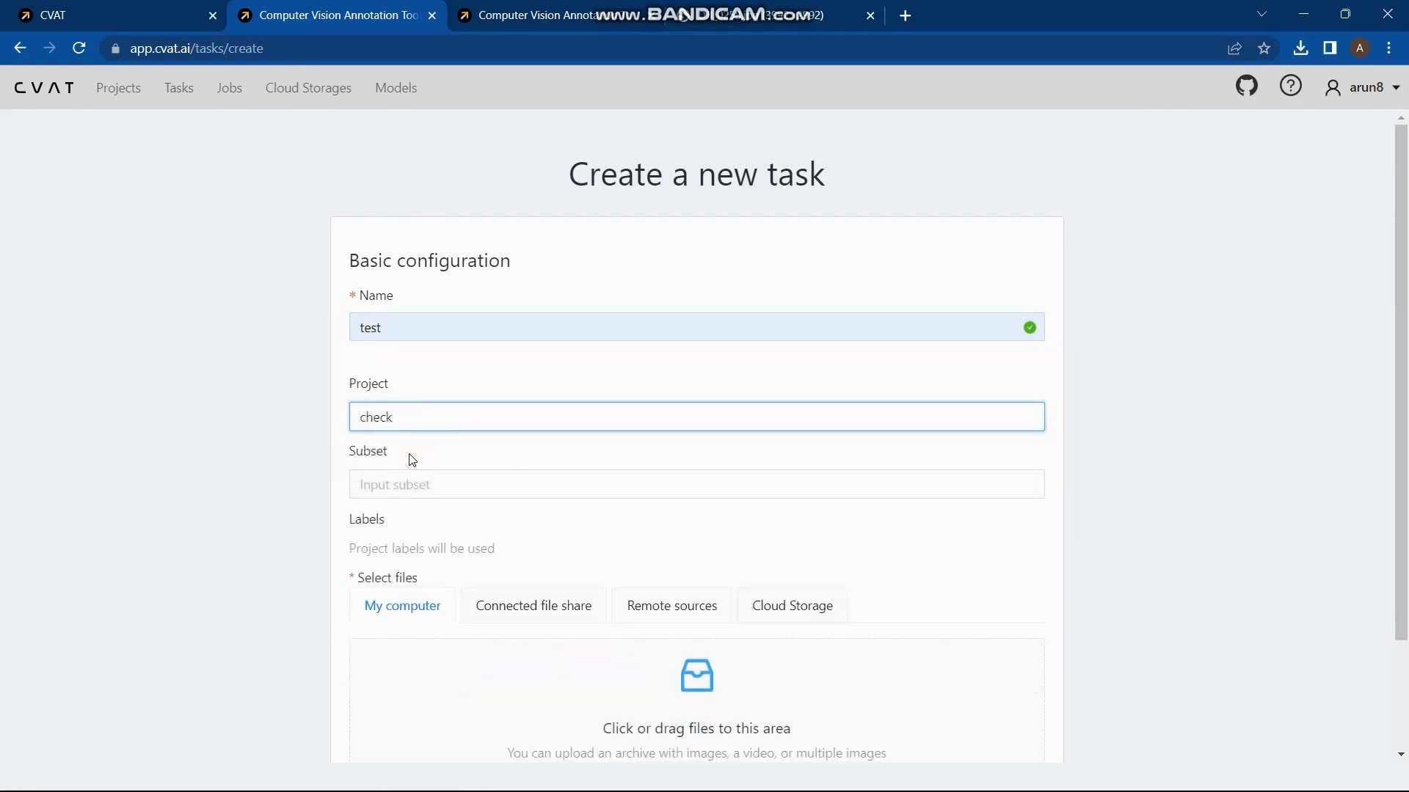
{"action": "left_click", "coordinate": [409, 478]}
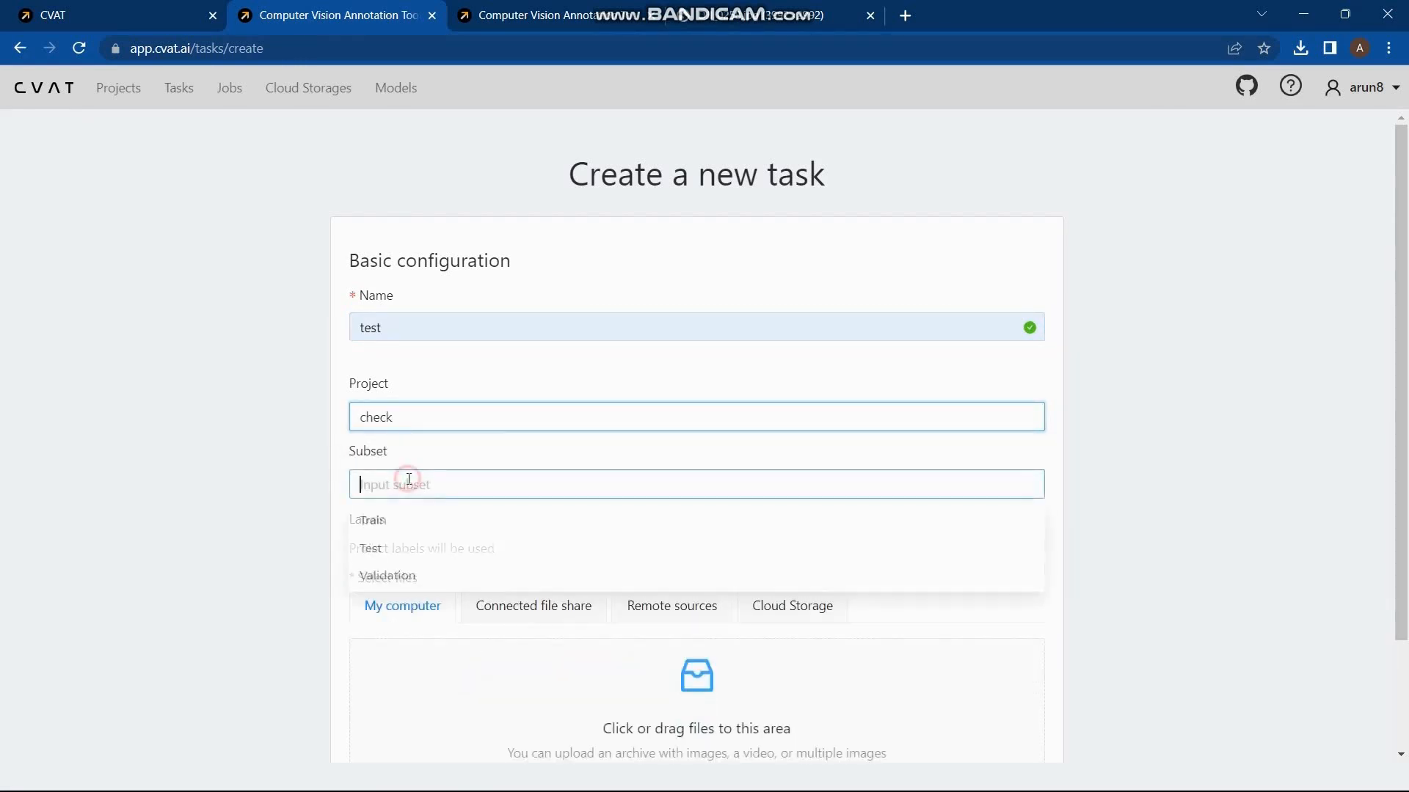
{"action": "left_click", "coordinate": [383, 522]}
Step: Attach all five DJI images from the Pictures "train" folder to the task, then submit and open it
{"action": "scroll", "coordinate": [385, 529], "scroll_direction": "down", "scroll_amount": 2}
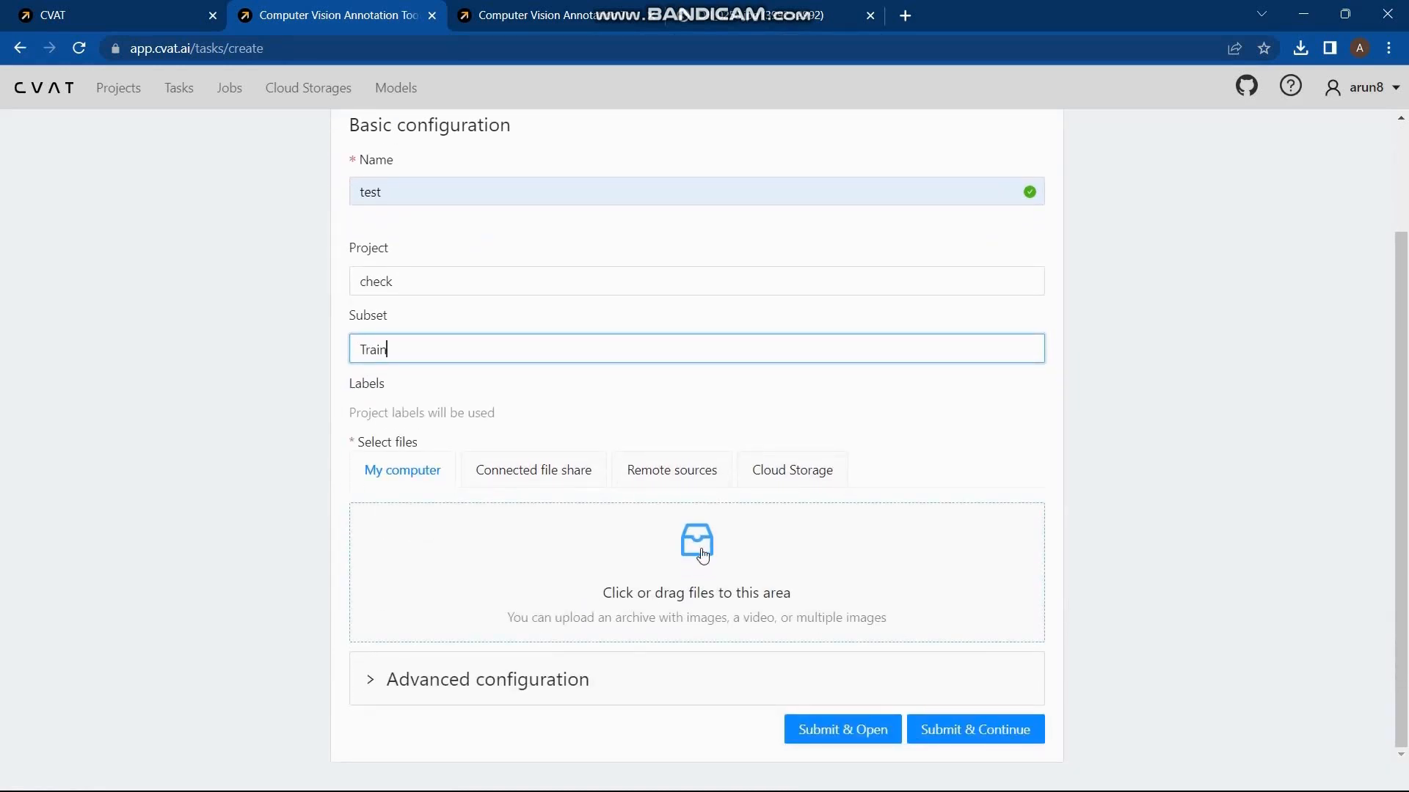
{"action": "left_click", "coordinate": [702, 555]}
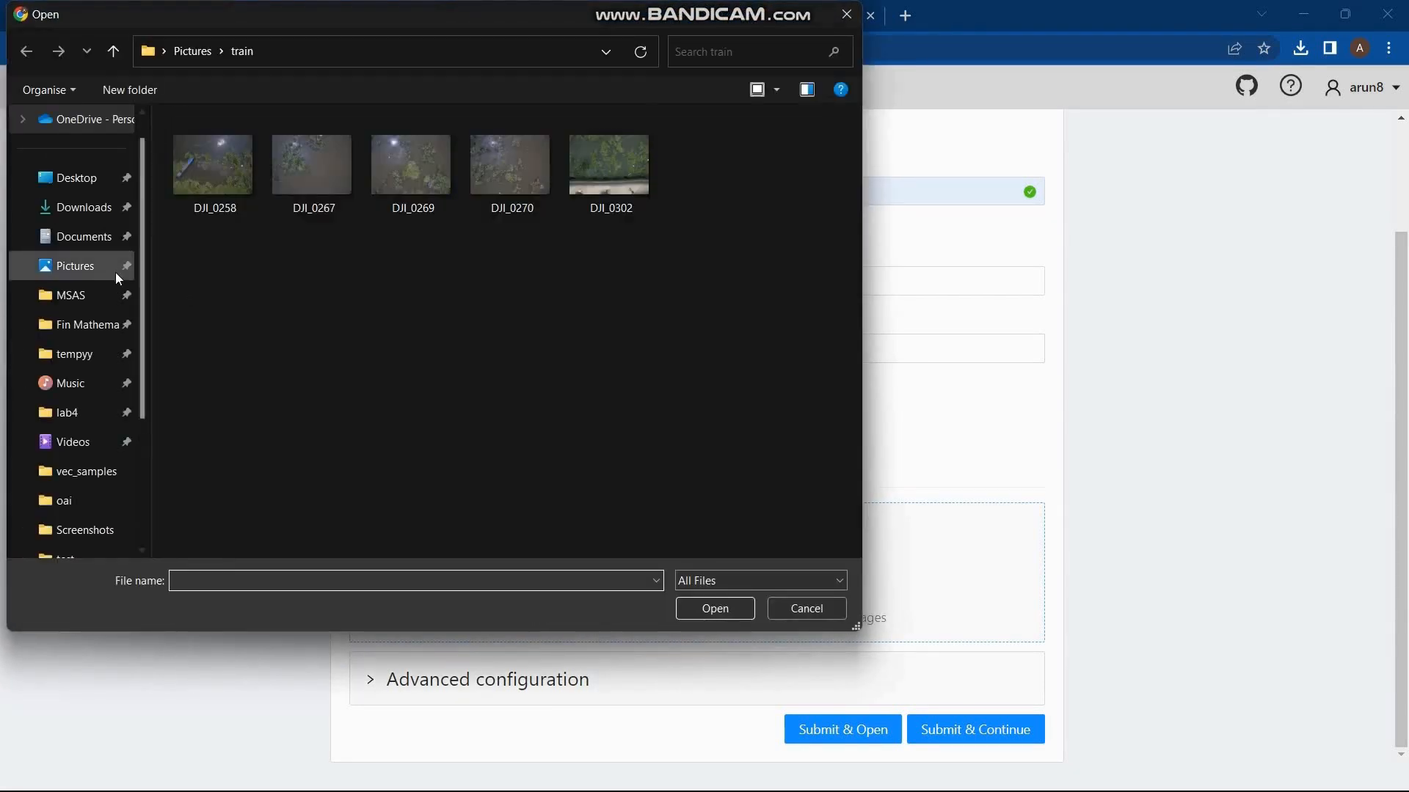
{"action": "left_click_drag", "start_coordinate": [720, 270], "coordinate": [210, 153]}
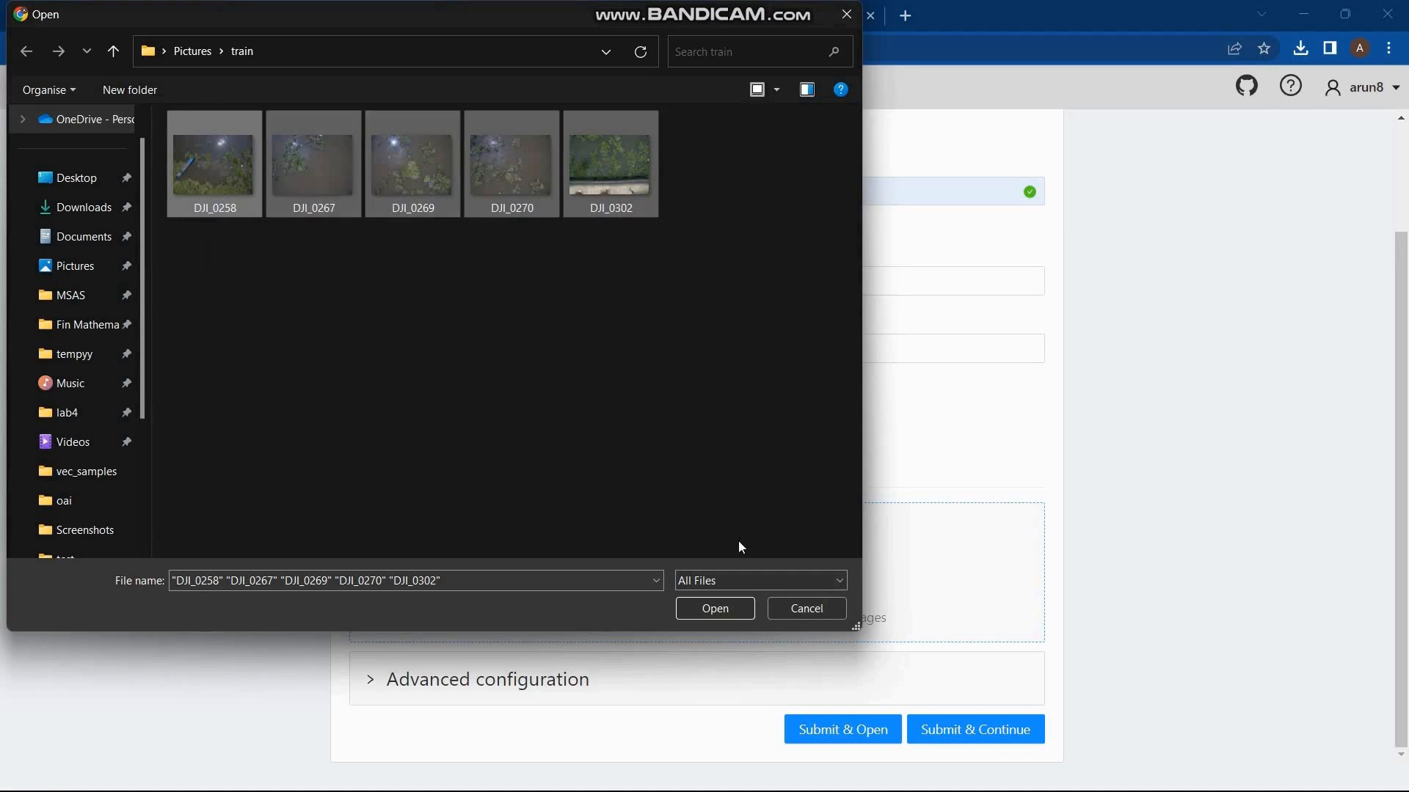
{"action": "left_click", "coordinate": [715, 609]}
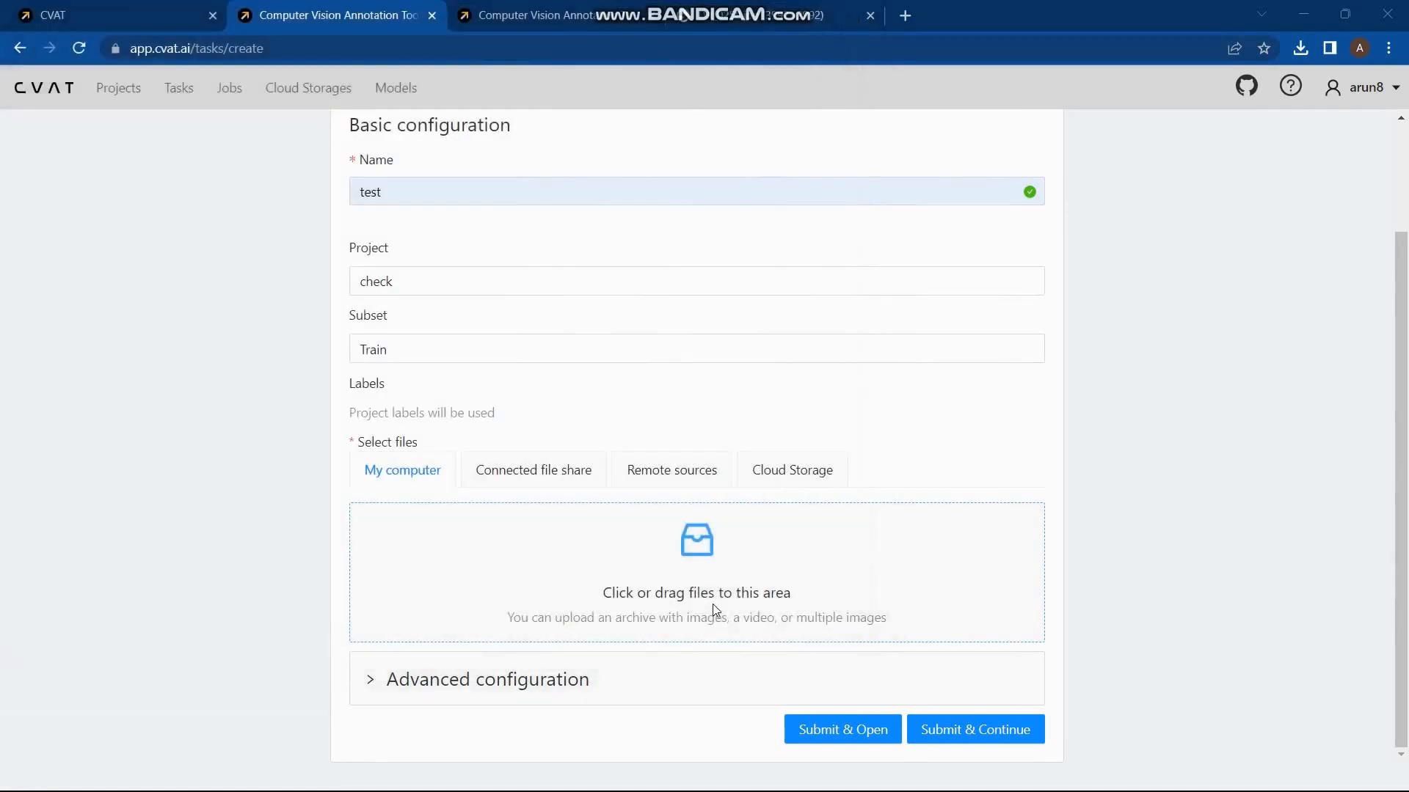
{"action": "scroll", "coordinate": [713, 606], "scroll_direction": "down", "scroll_amount": 1}
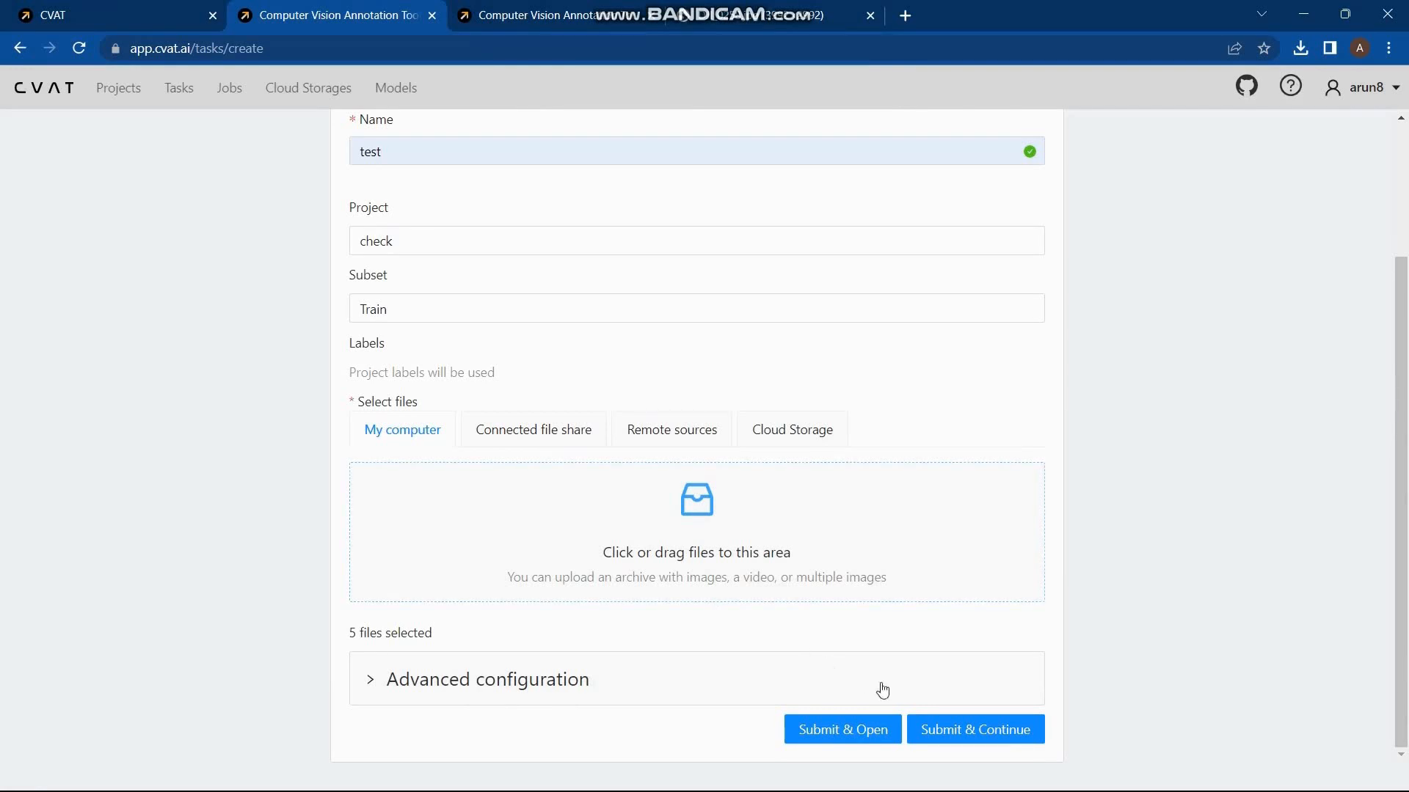
{"action": "left_click", "coordinate": [870, 740]}
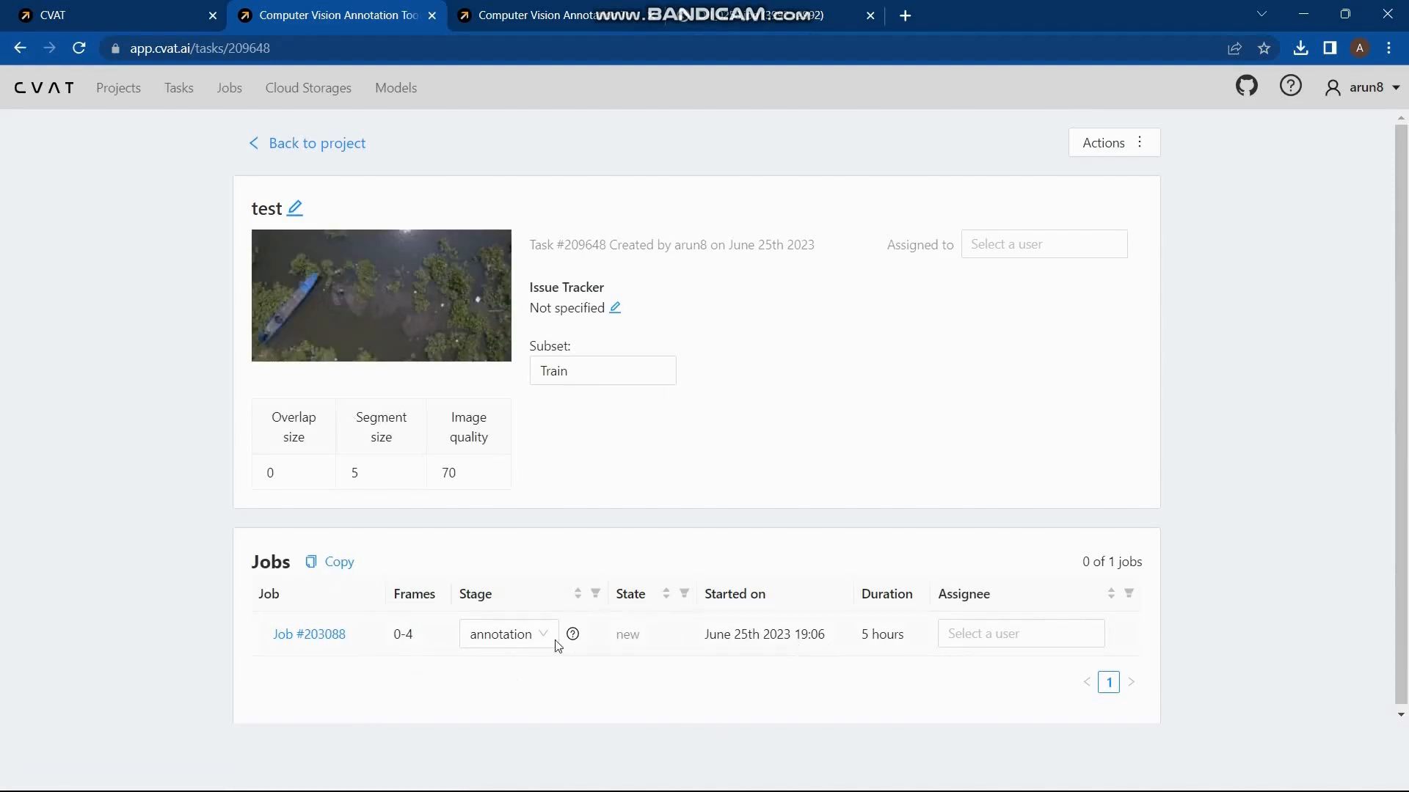
Step: Open the task's annotation job and enlarge a region of interest around the person in the water beside the blue boat
{"action": "left_click", "coordinate": [324, 641]}
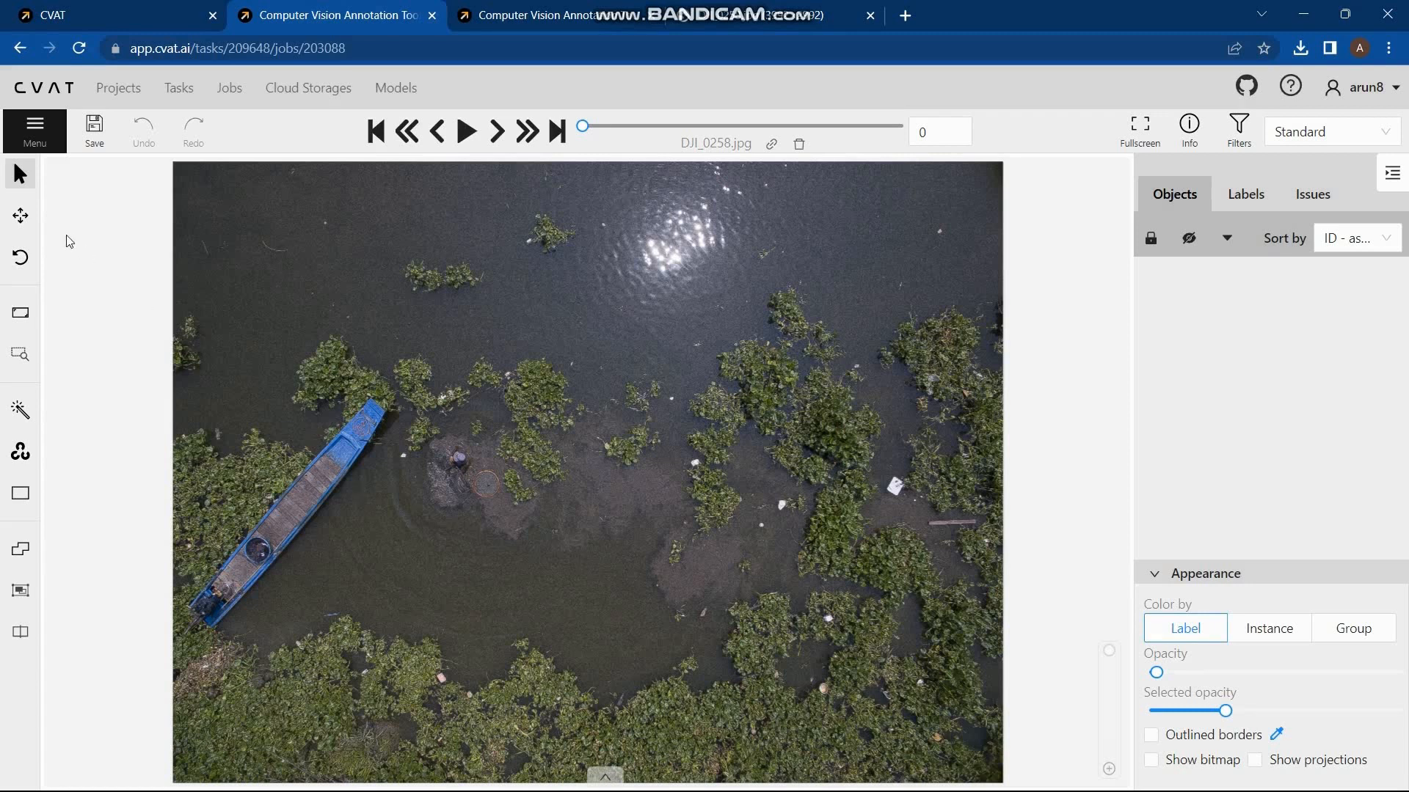
{"action": "left_click", "coordinate": [27, 365]}
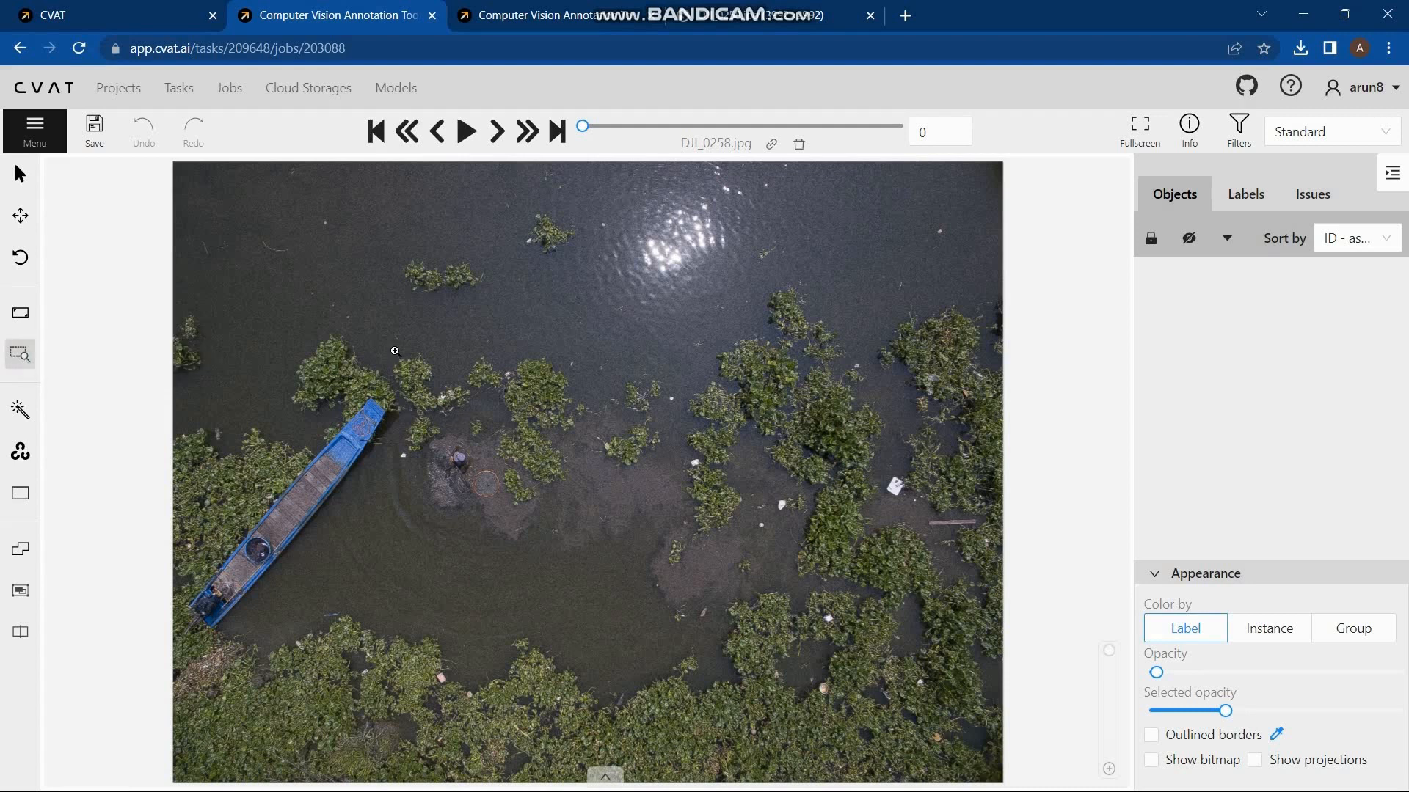
{"action": "left_click_drag", "start_coordinate": [397, 354], "coordinate": [683, 605]}
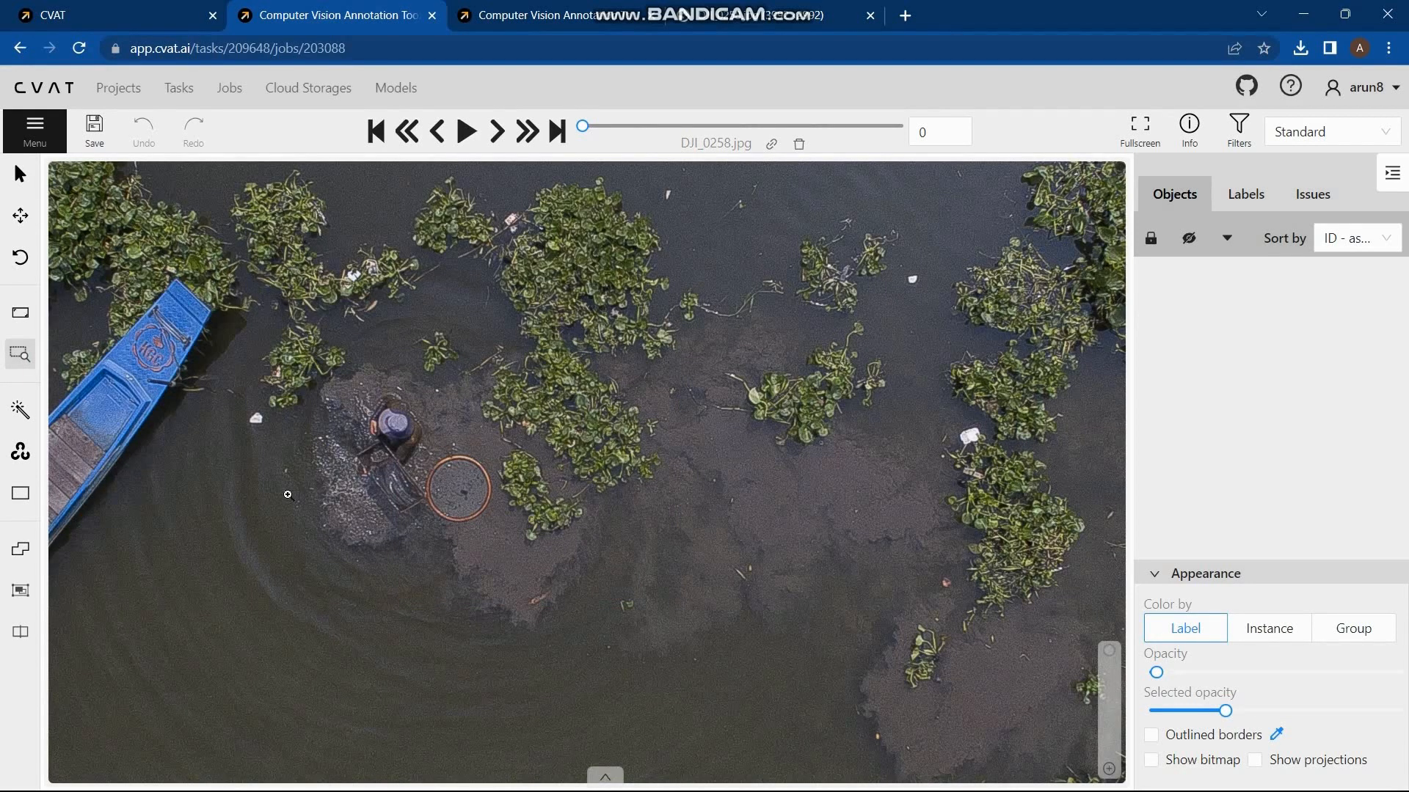
Step: Draw three Plastic rectangle shapes around the person's hat, the white debris beside the far-right plants, and the white debris in the plants near the boat's tip
{"action": "mouse_move", "coordinate": [20, 505]}
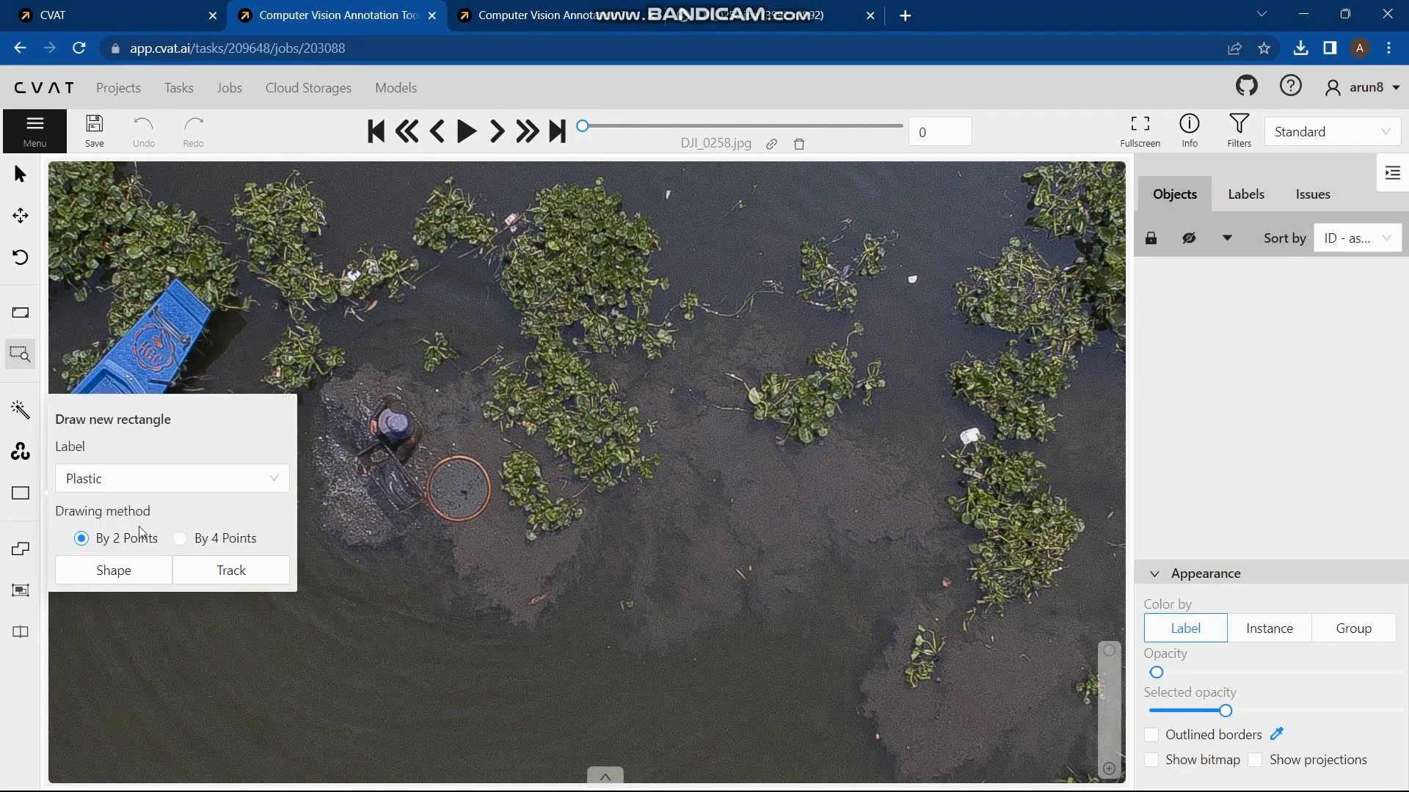
{"action": "left_click", "coordinate": [140, 571]}
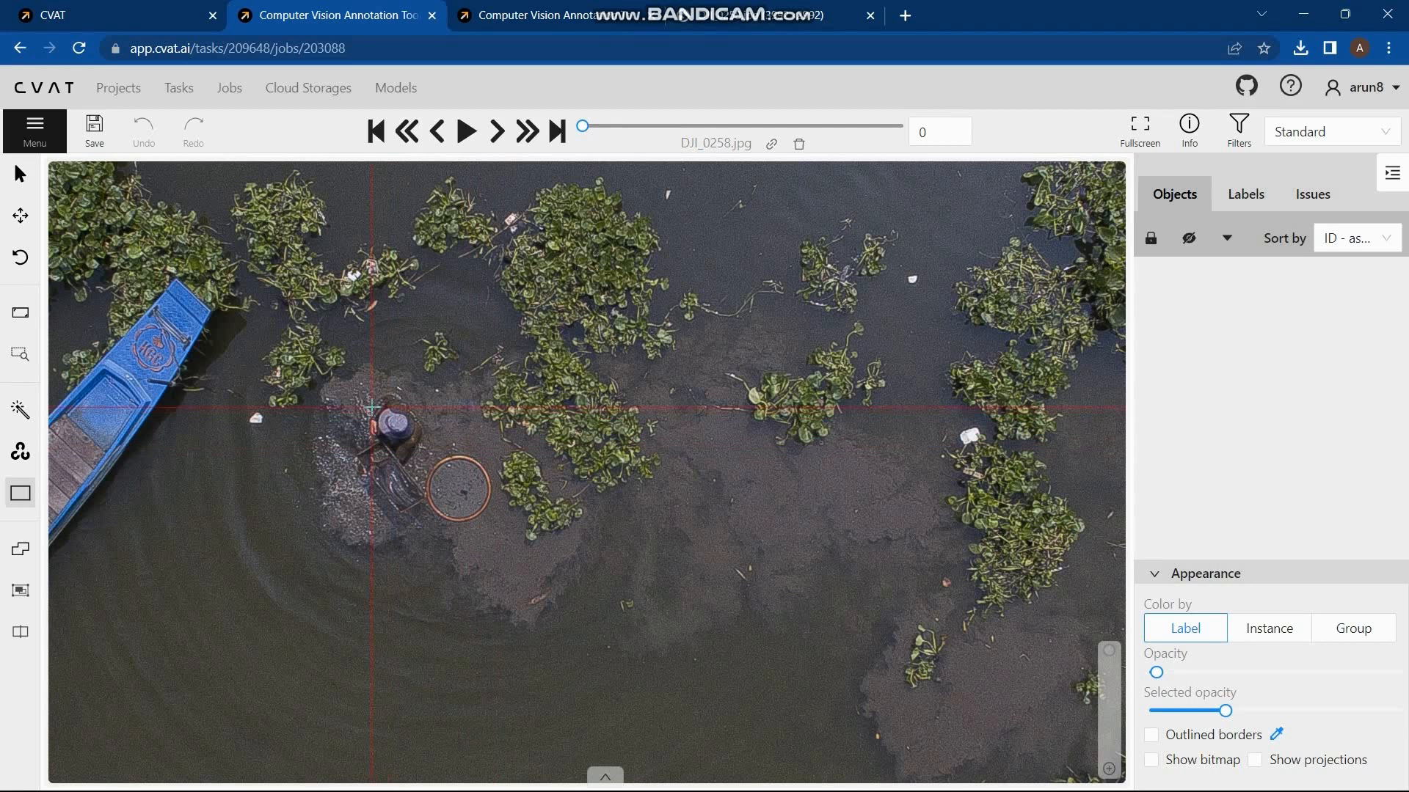
{"action": "left_click_drag", "start_coordinate": [372, 407], "coordinate": [420, 445]}
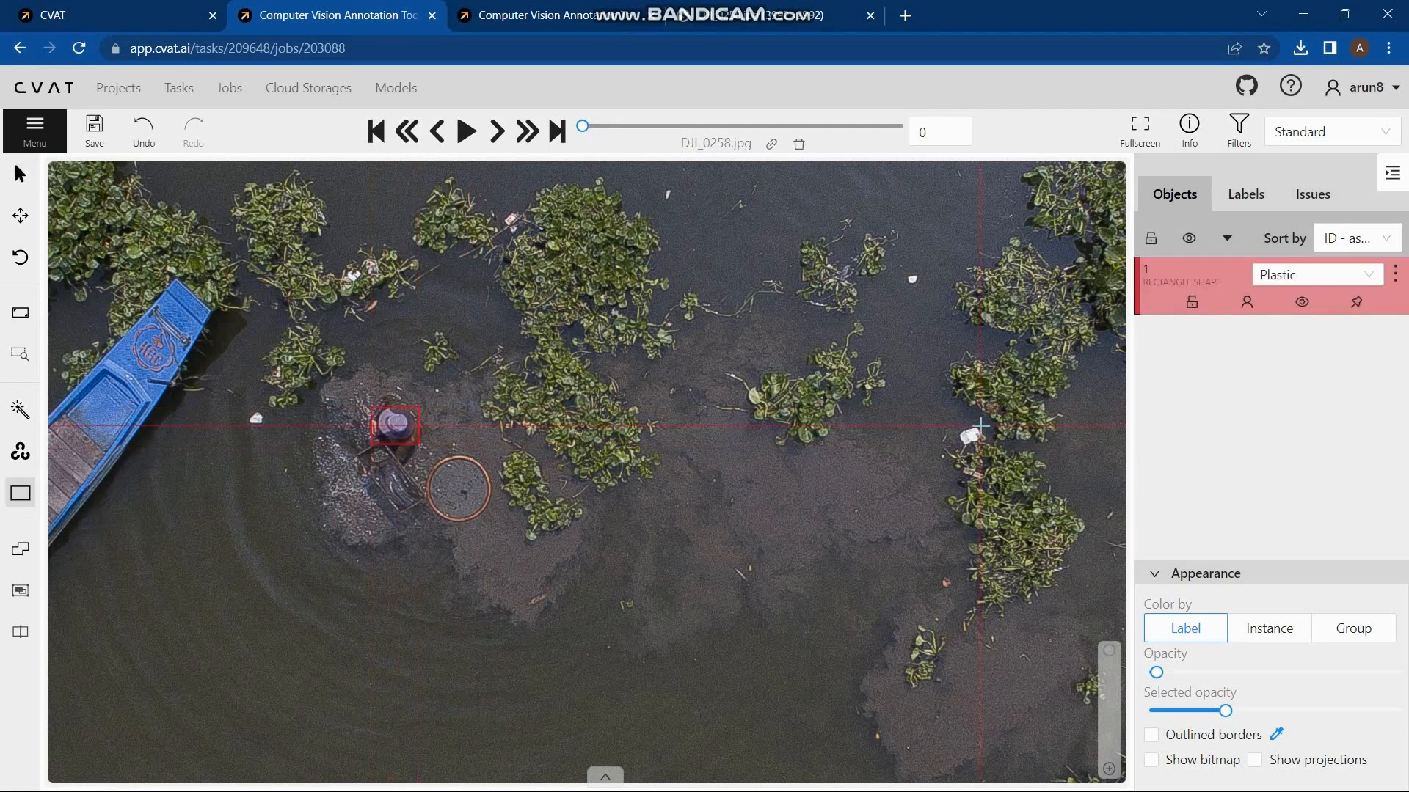
{"action": "left_click_drag", "start_coordinate": [956, 422], "coordinate": [994, 456]}
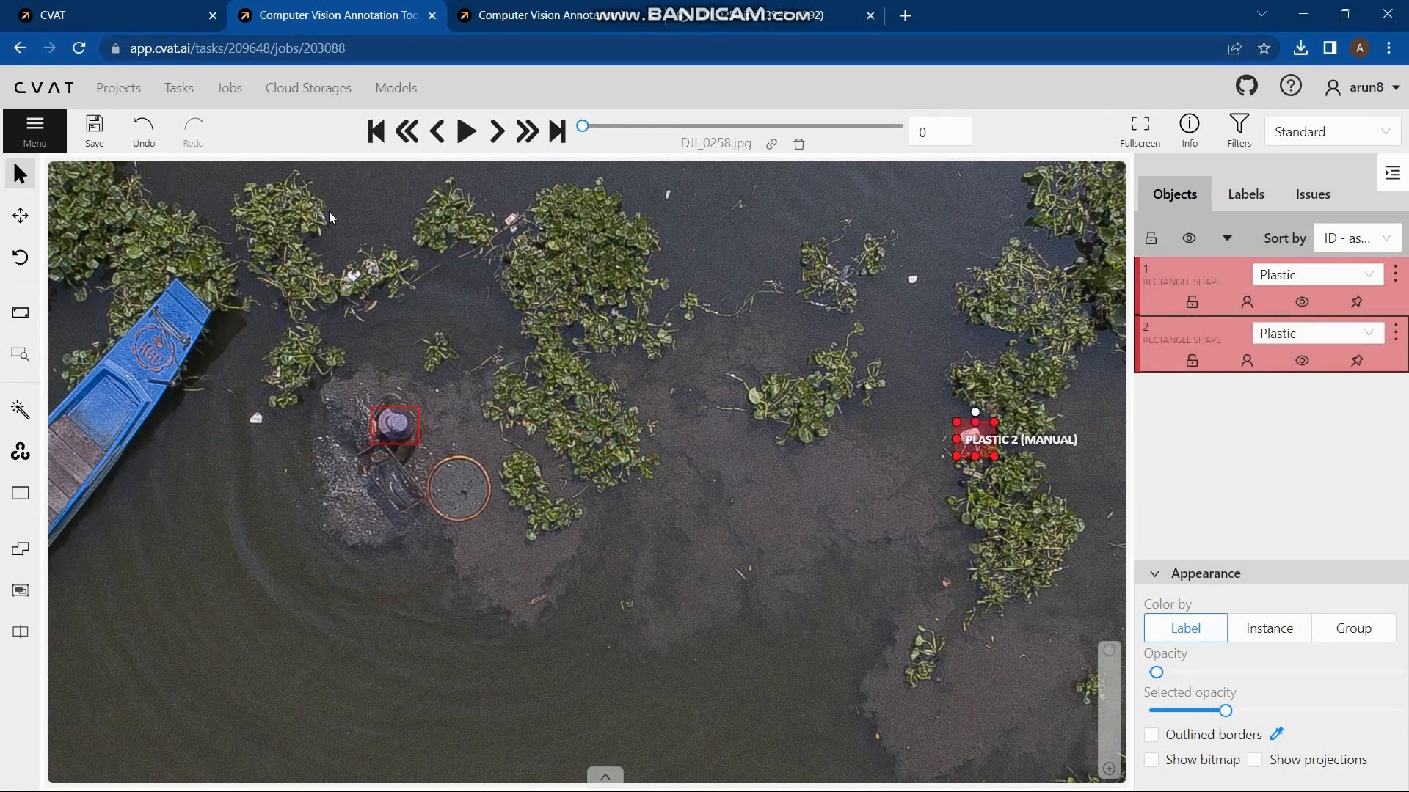
{"action": "key", "text": "n"}
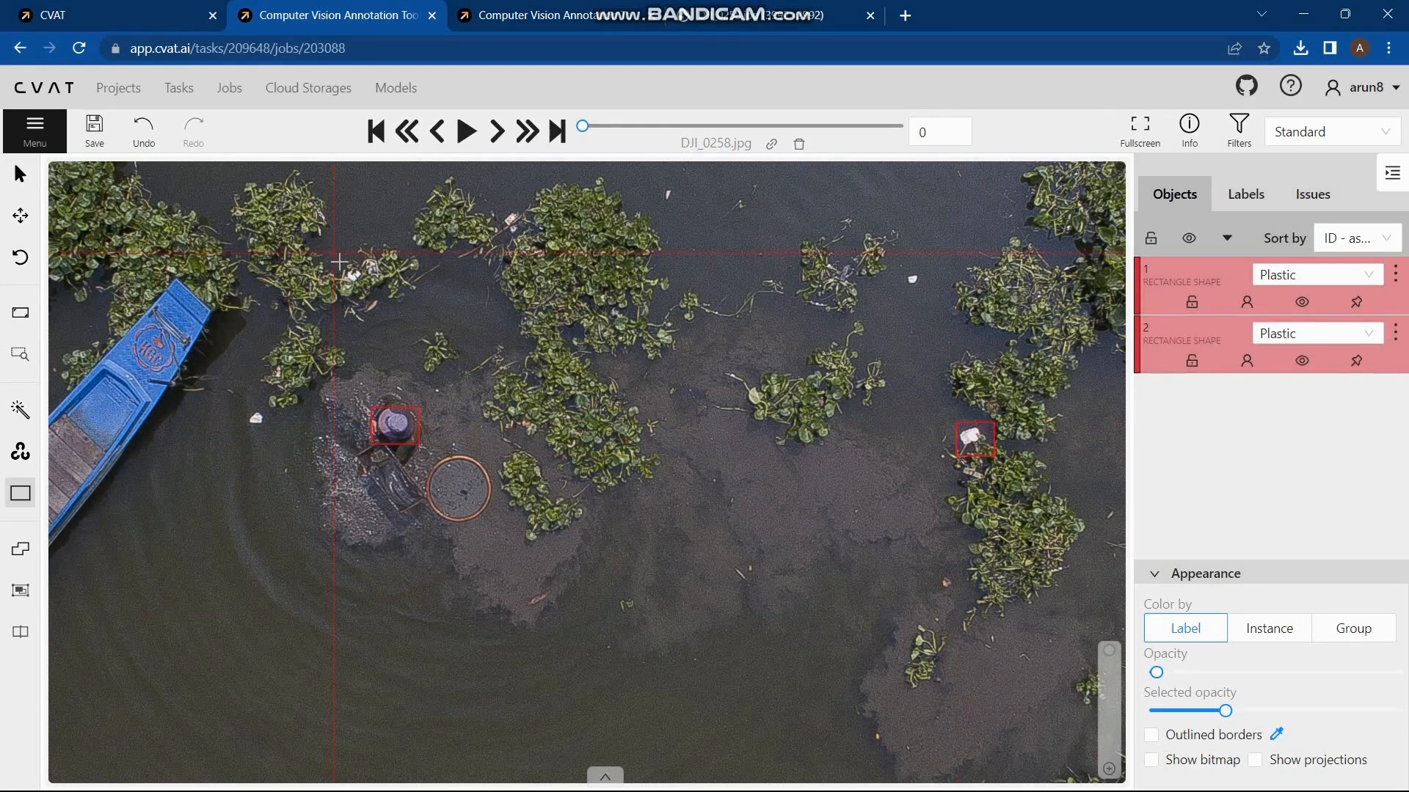
{"action": "left_click_drag", "start_coordinate": [339, 263], "coordinate": [366, 287]}
{"action": "double_click", "coordinate": [464, 335]}
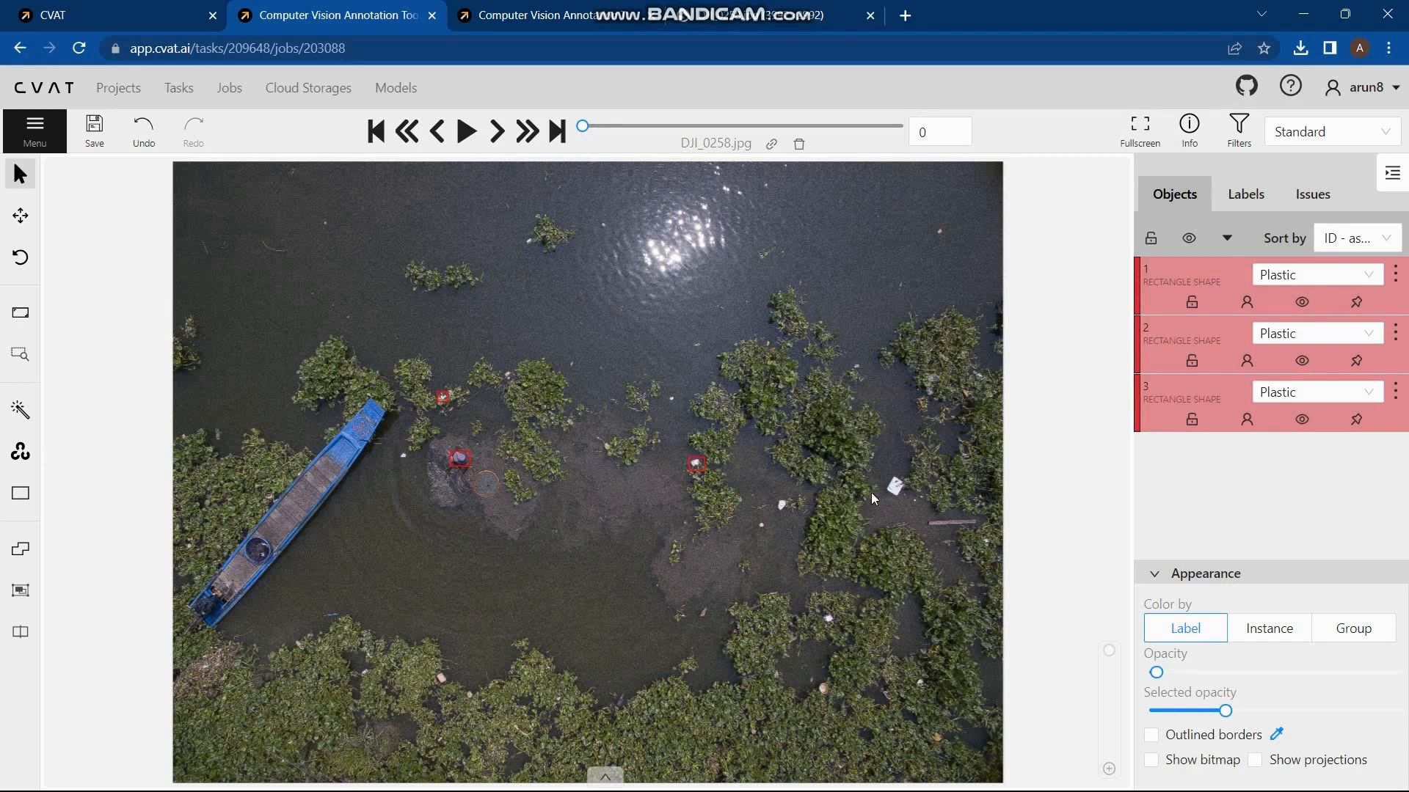
Step: Draw Plastic rectangles around the large white debris near the right plants in DJI_0258.jpg and the white debris at the upper edge of DJI_0267.jpg
{"action": "key", "text": "n"}
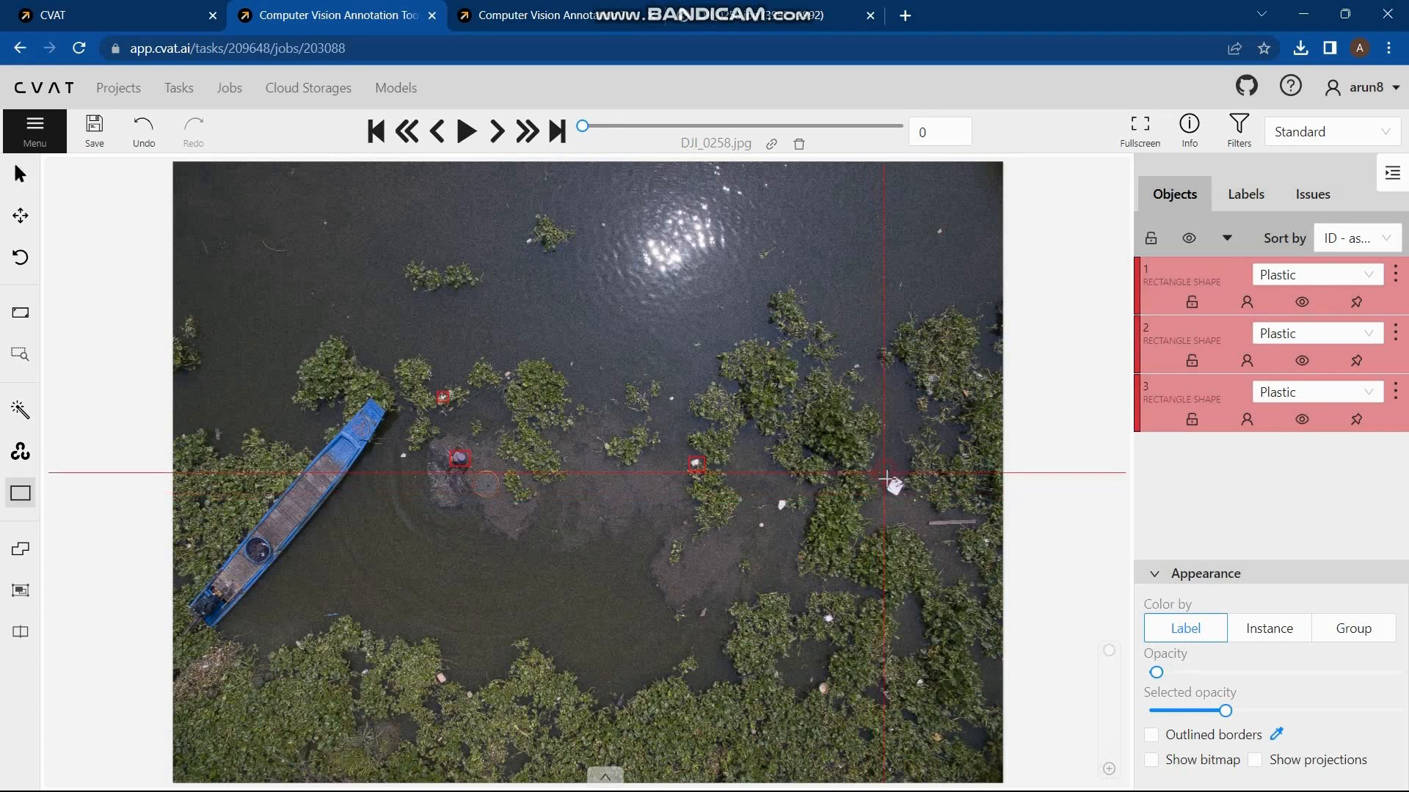
{"action": "left_click_drag", "start_coordinate": [884, 473], "coordinate": [906, 504]}
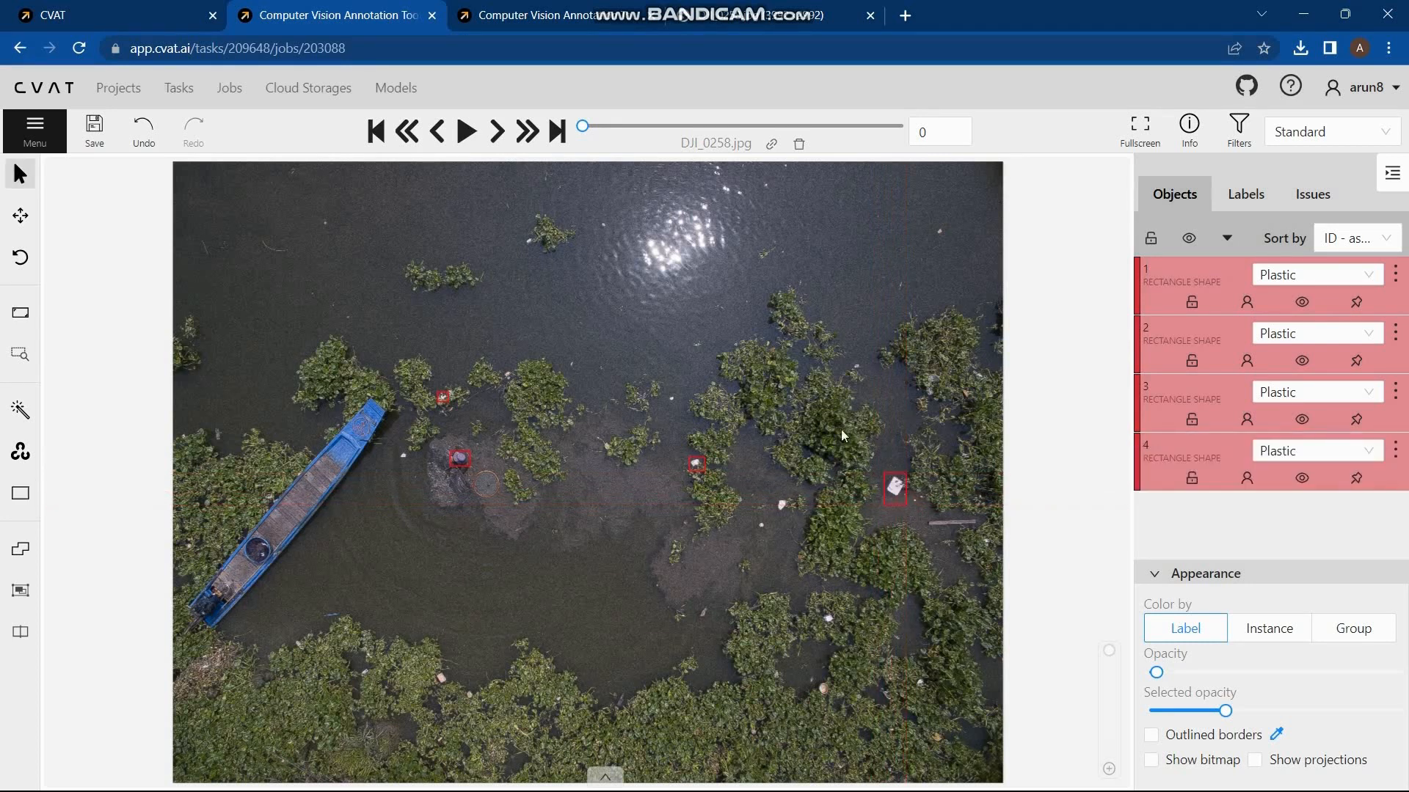
{"action": "left_click", "coordinate": [497, 130]}
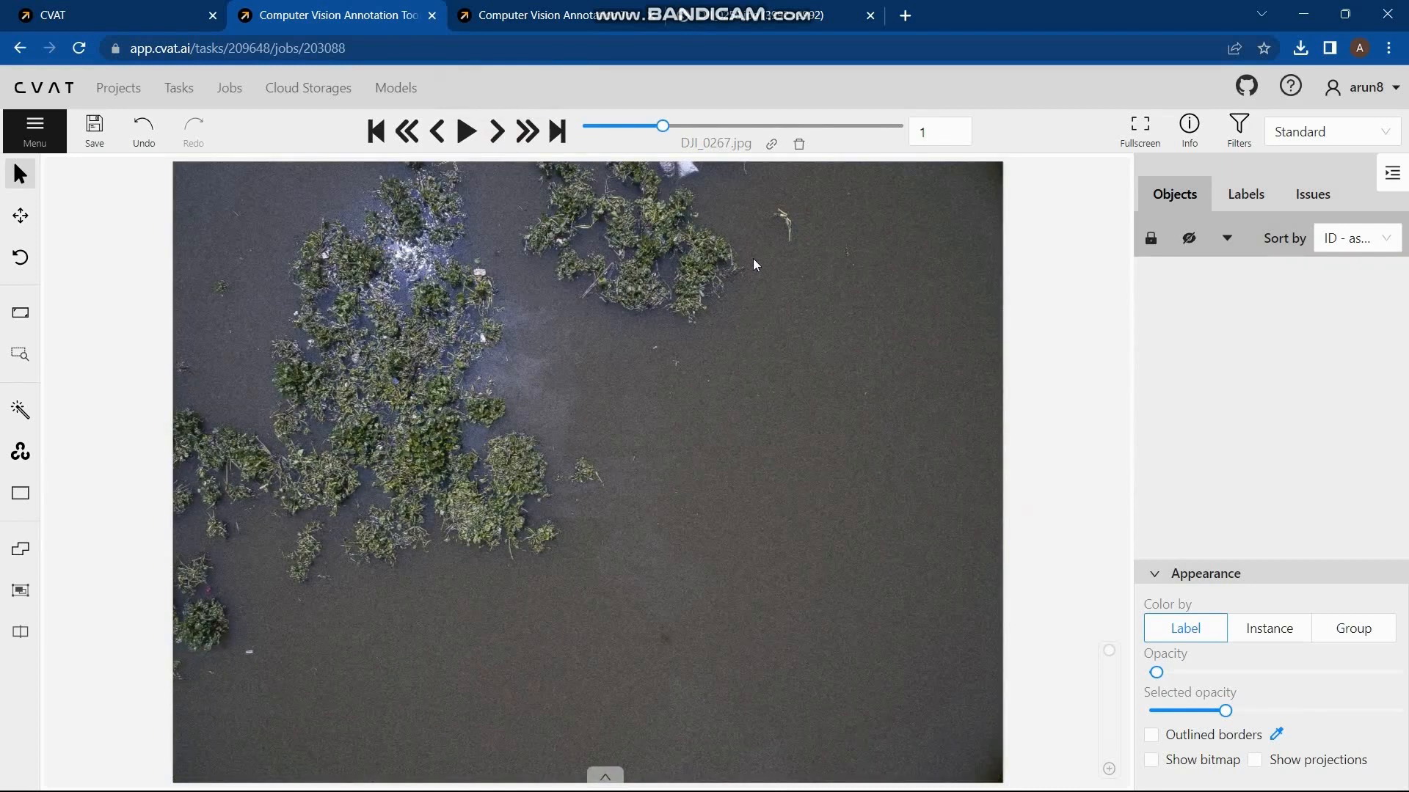
{"action": "key", "text": "n"}
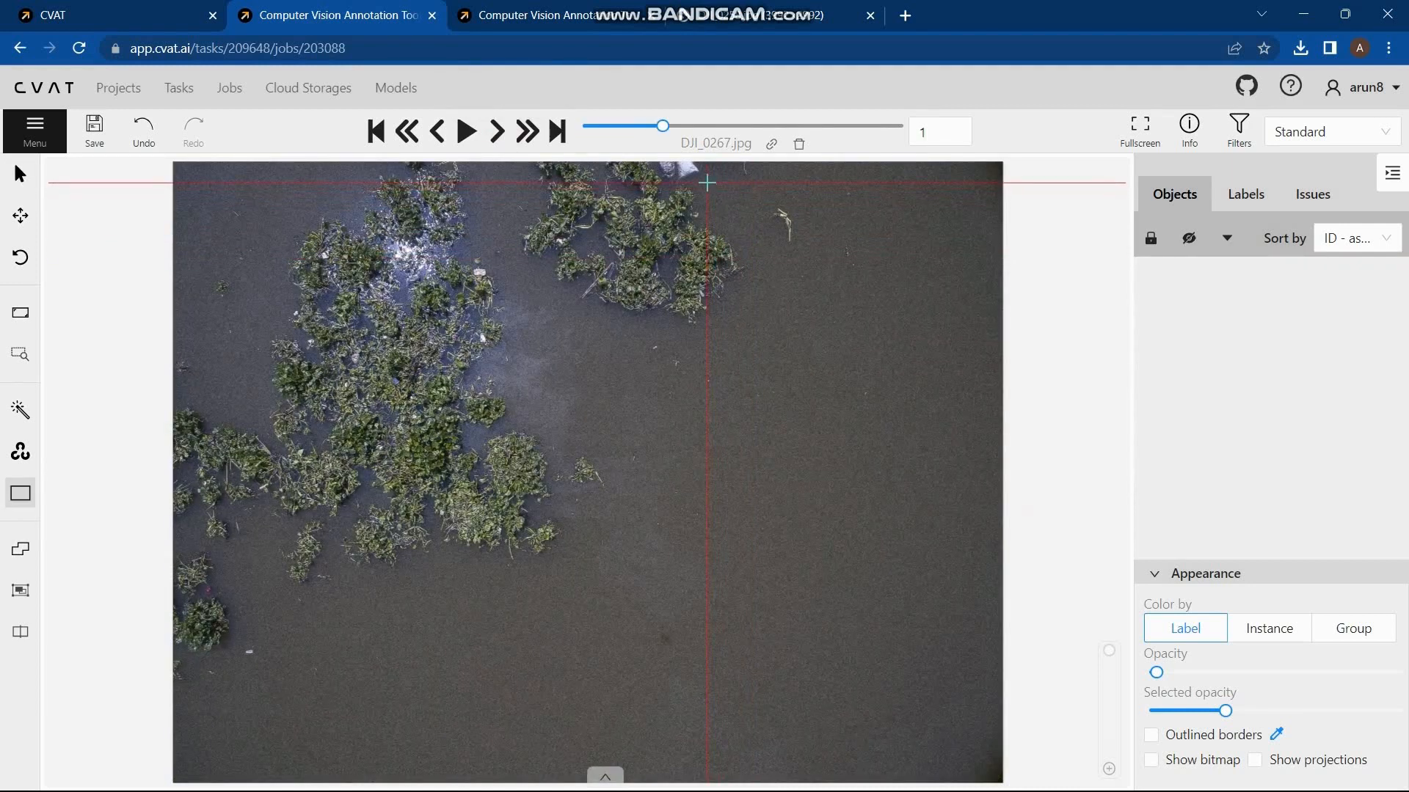
{"action": "left_click_drag", "start_coordinate": [706, 182], "coordinate": [664, 158]}
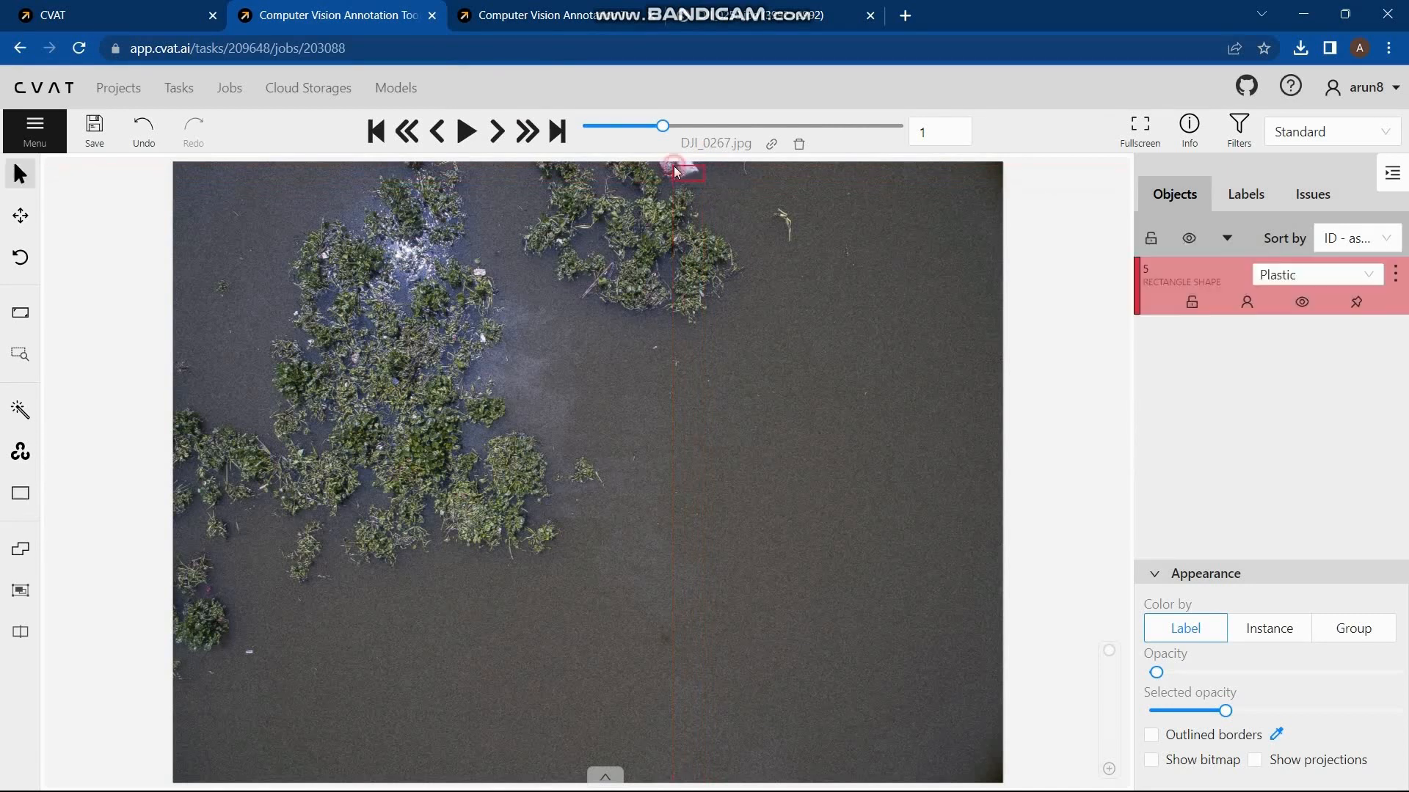
Step: Draw one Plastic rectangle around the blue debris in DJI_0269.jpg and one around the red debris in DJI_0270.jpg
{"action": "left_click", "coordinate": [497, 132]}
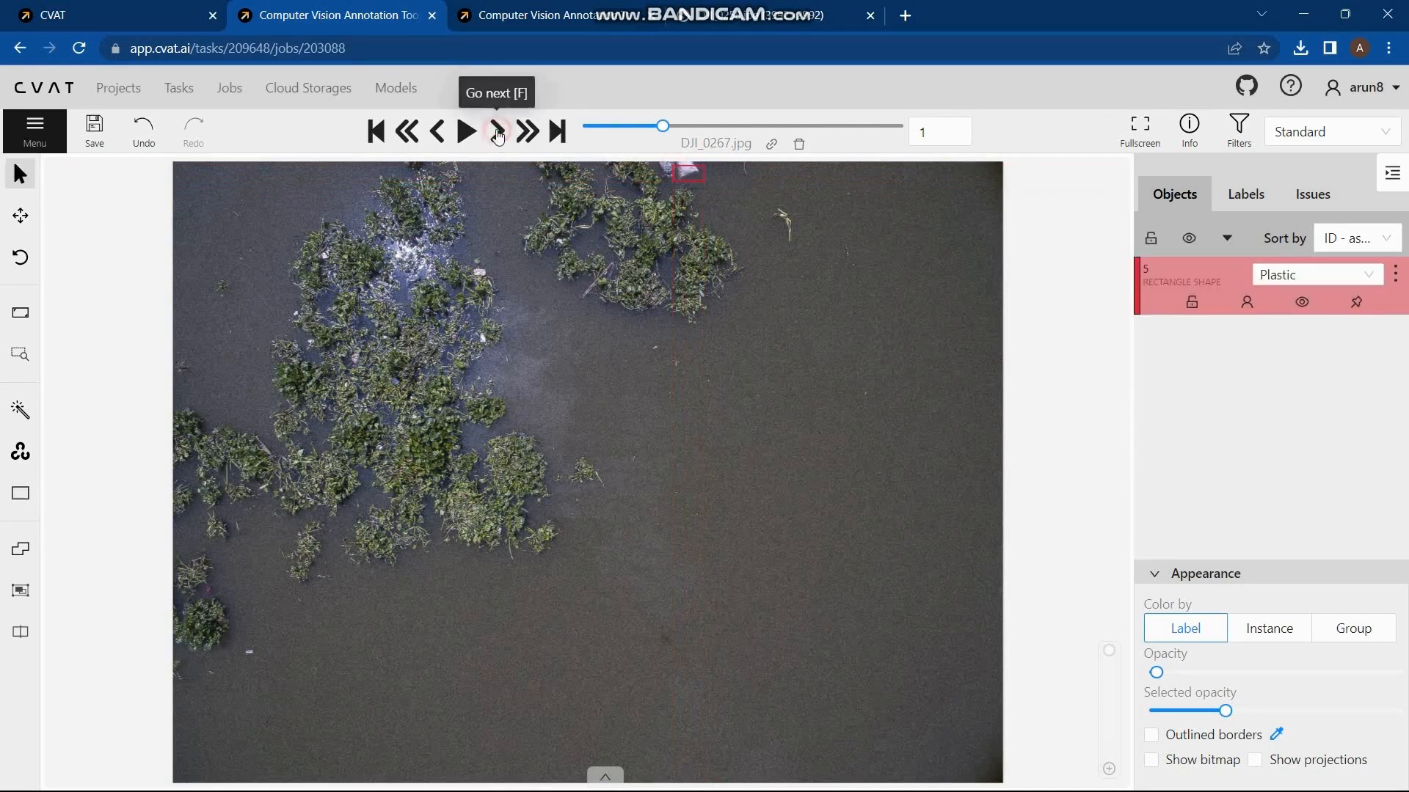
{"action": "key", "text": "n"}
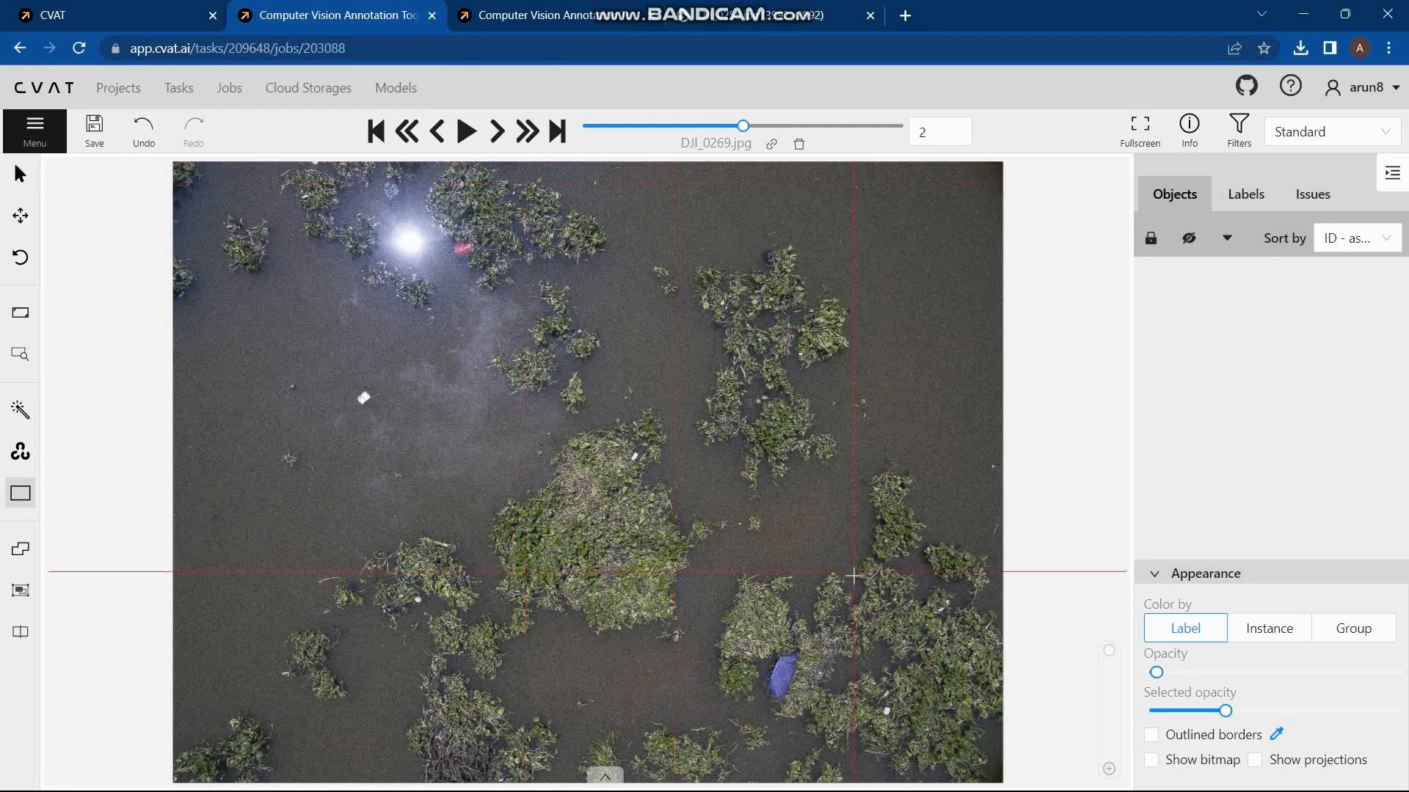
{"action": "left_click_drag", "start_coordinate": [762, 647], "coordinate": [806, 705]}
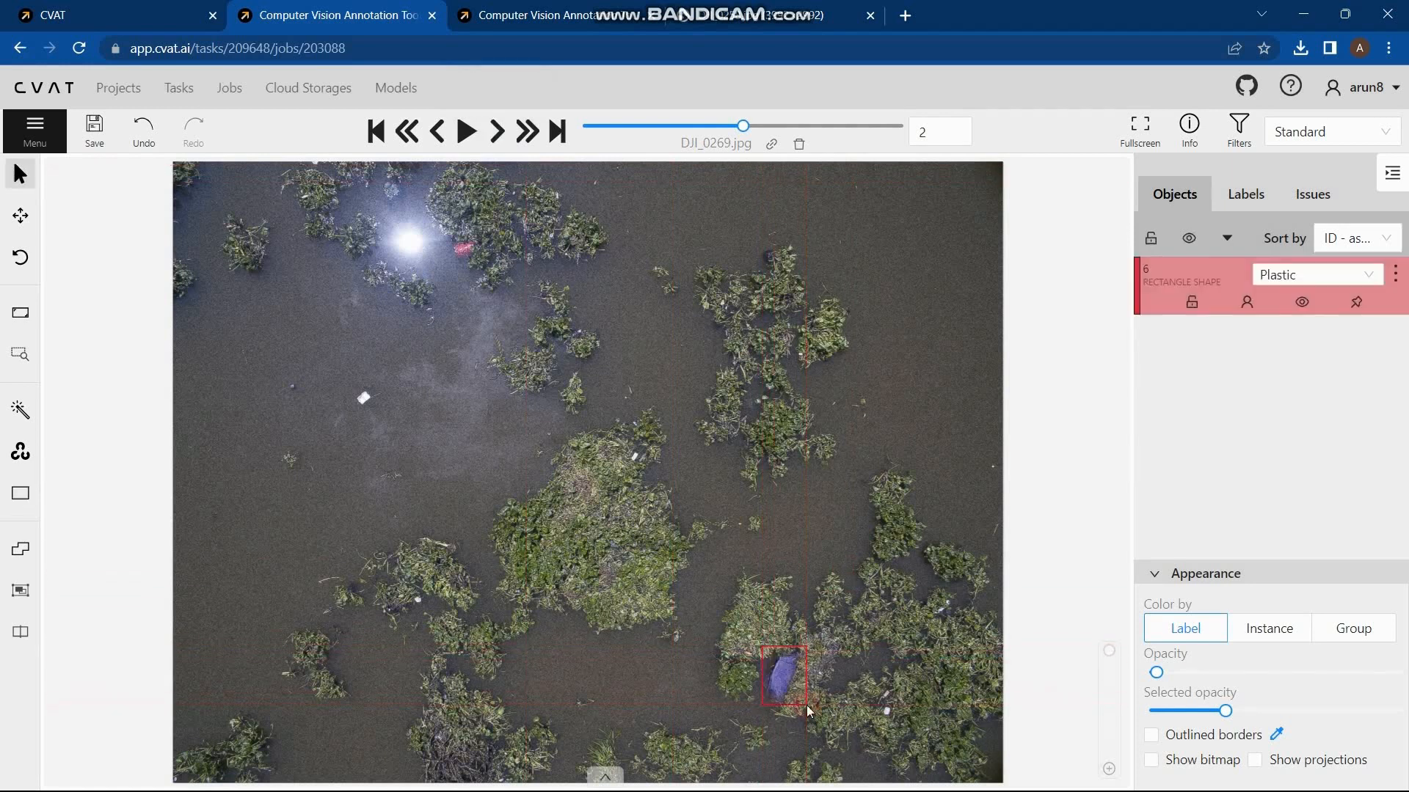
{"action": "left_click", "coordinate": [490, 144]}
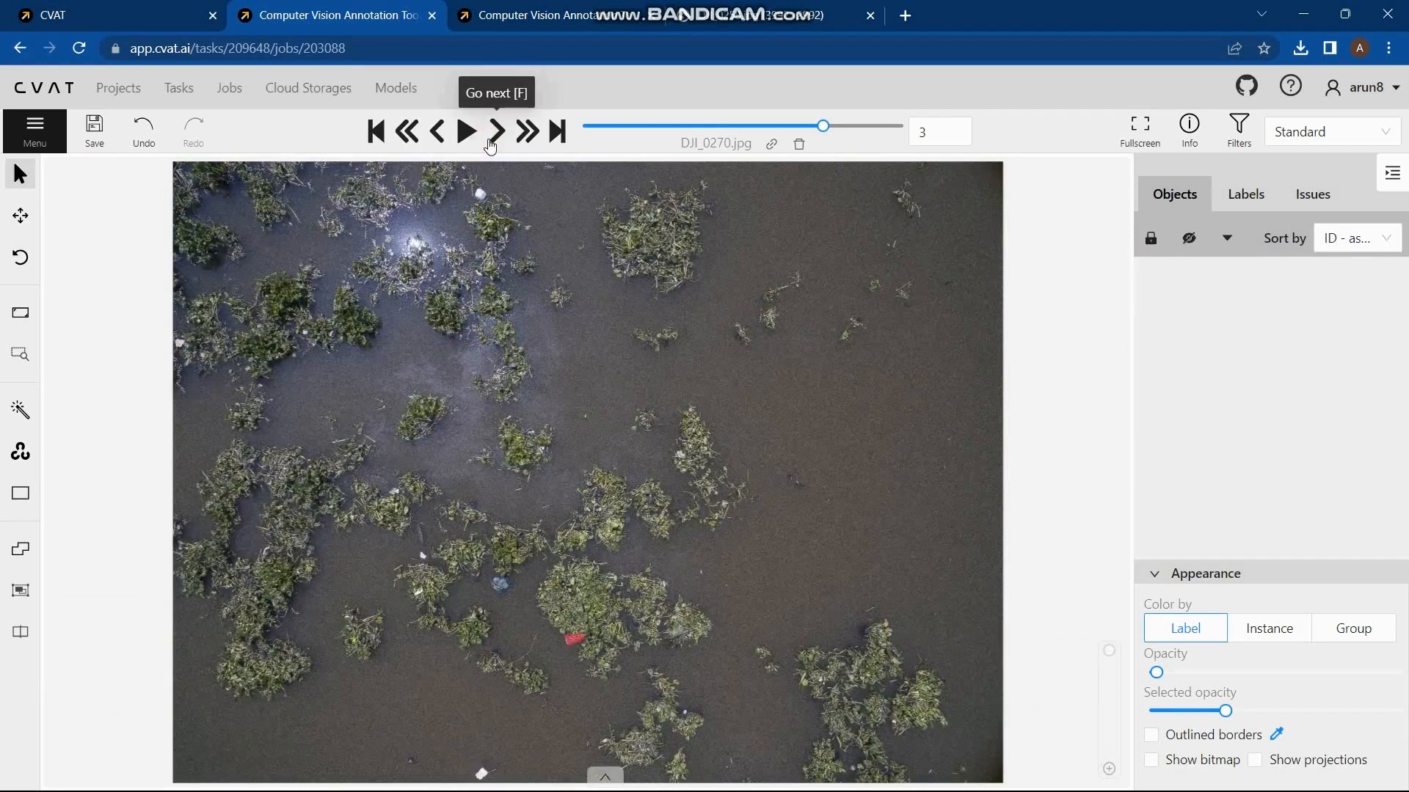
{"action": "key", "text": "n"}
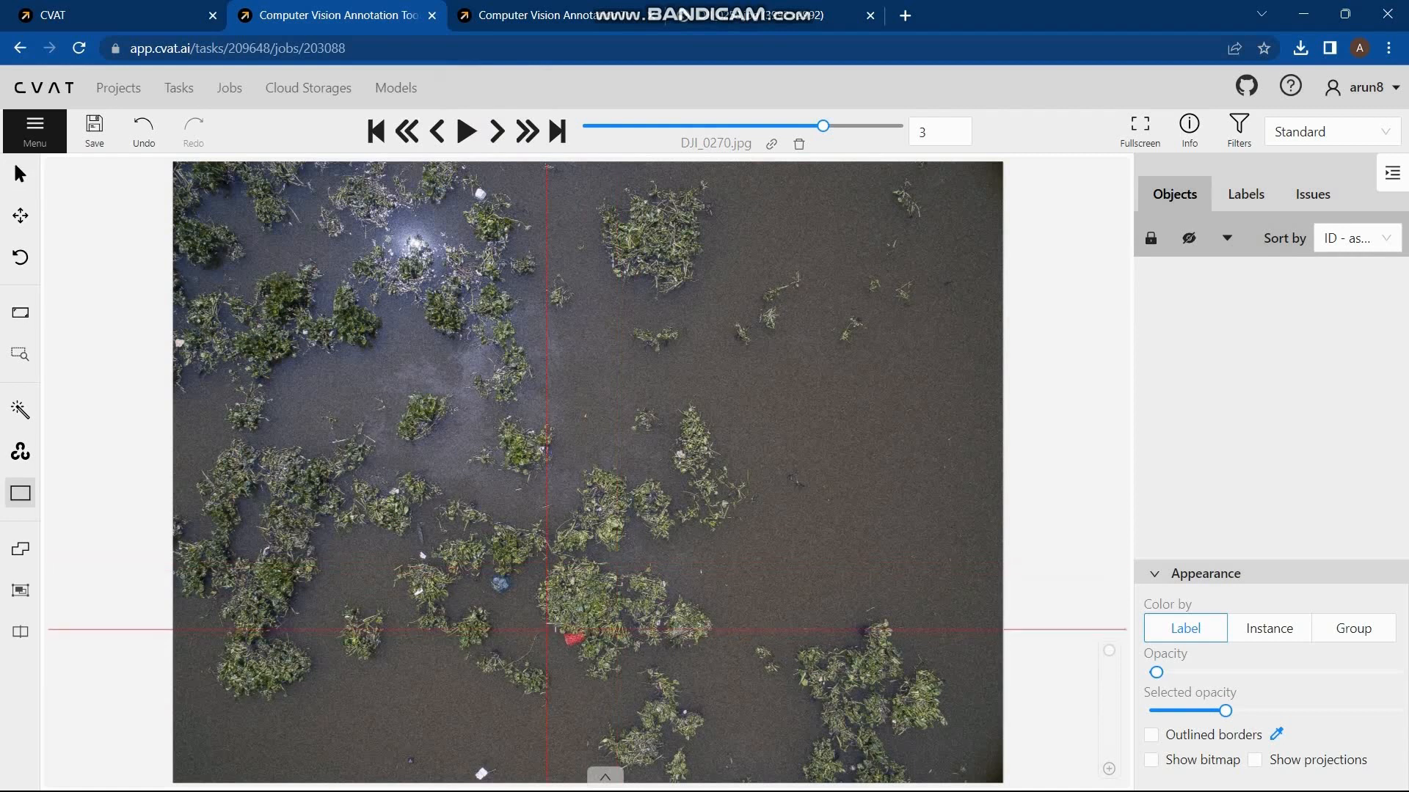
{"action": "left_click_drag", "start_coordinate": [555, 625], "coordinate": [590, 654]}
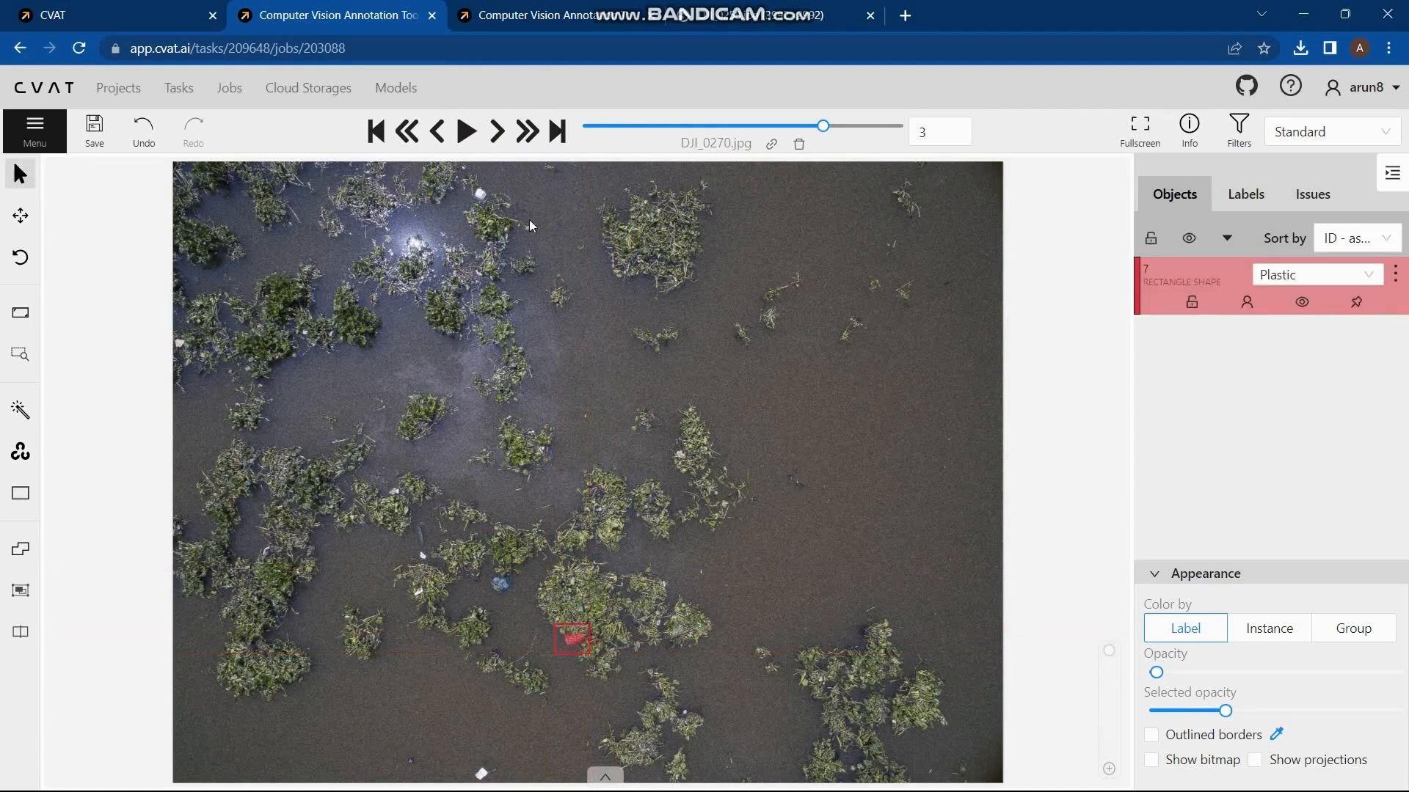
Step: Draw a Plastic rectangle around the small white debris among the right-hand plants in DJI_0302.jpg
{"action": "left_click", "coordinate": [502, 133]}
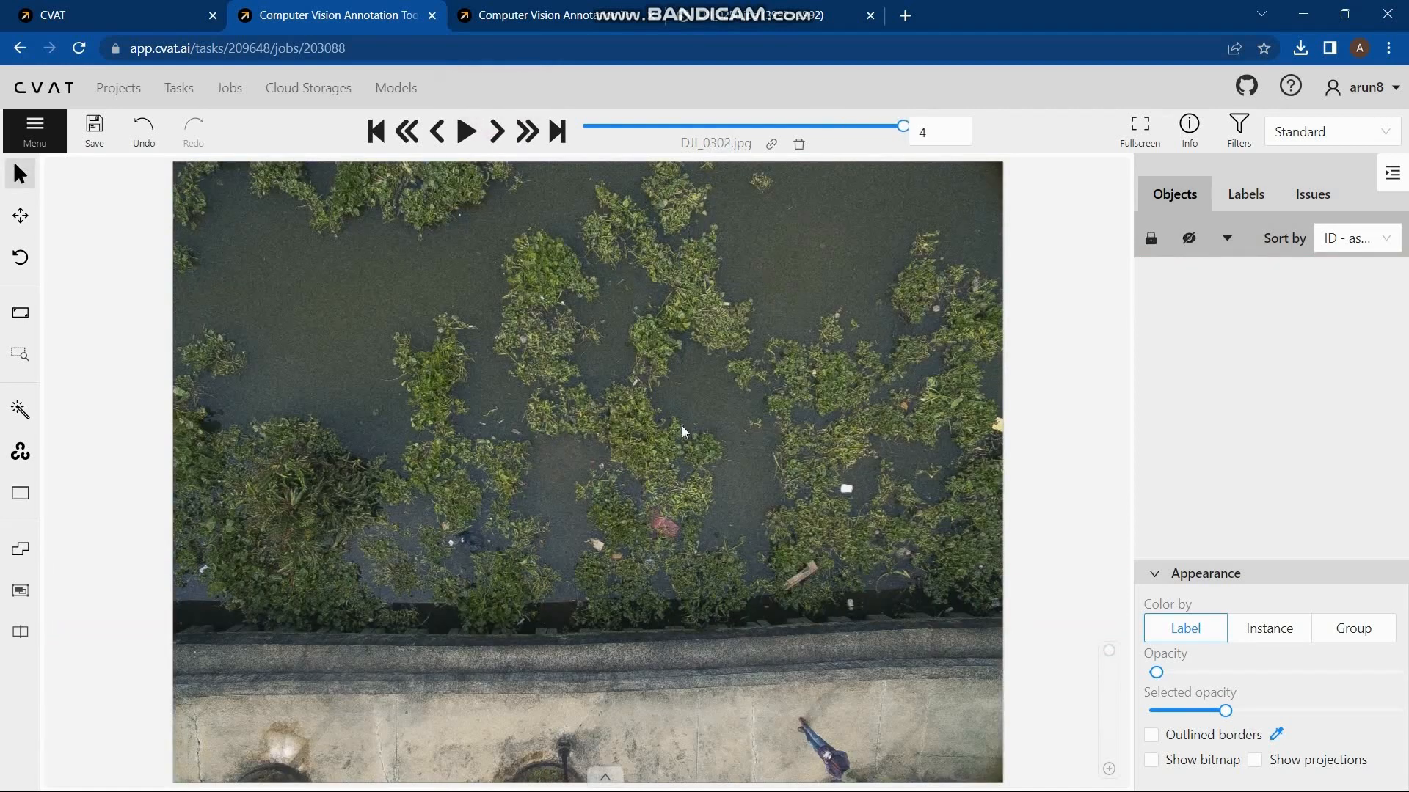
{"action": "key", "text": "n"}
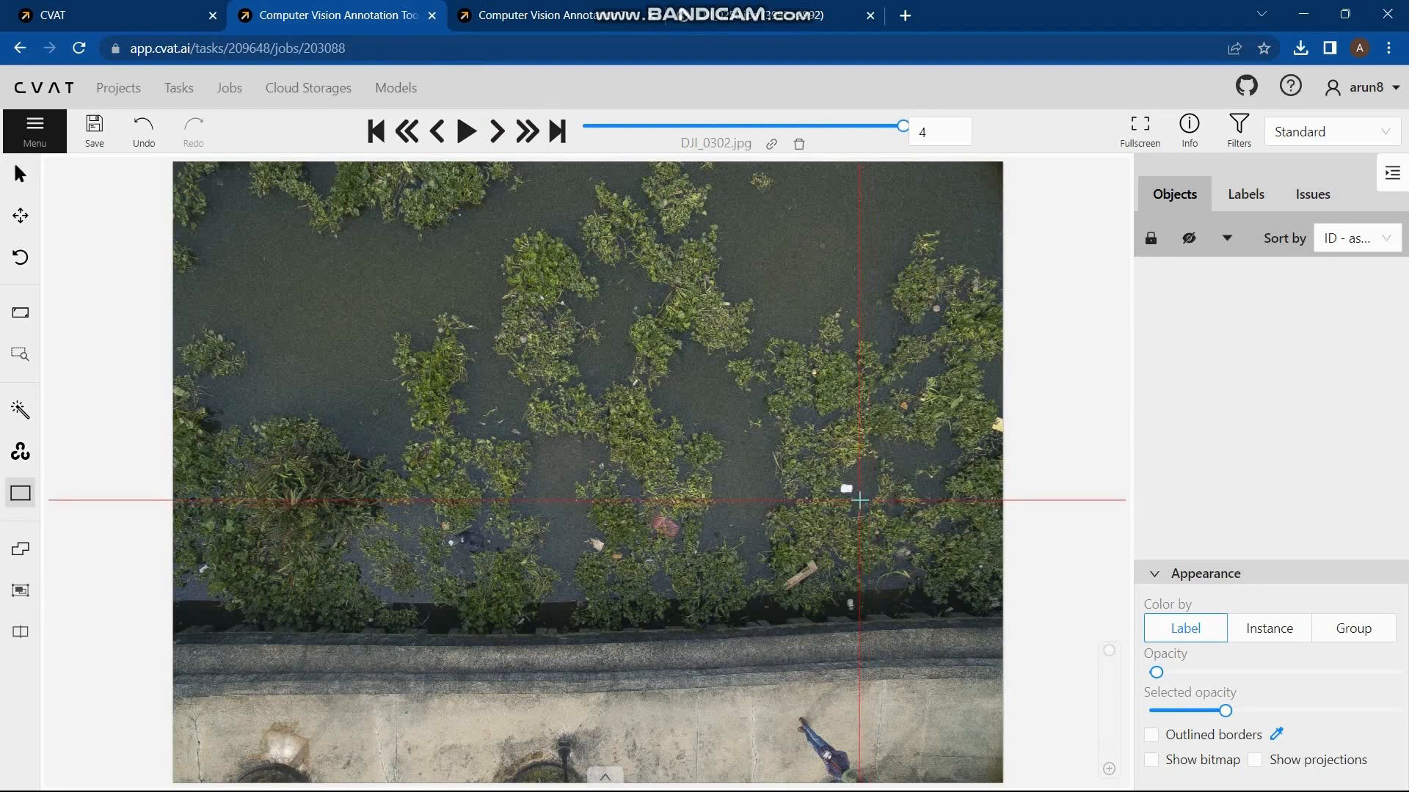
{"action": "left_click_drag", "start_coordinate": [860, 500], "coordinate": [842, 483]}
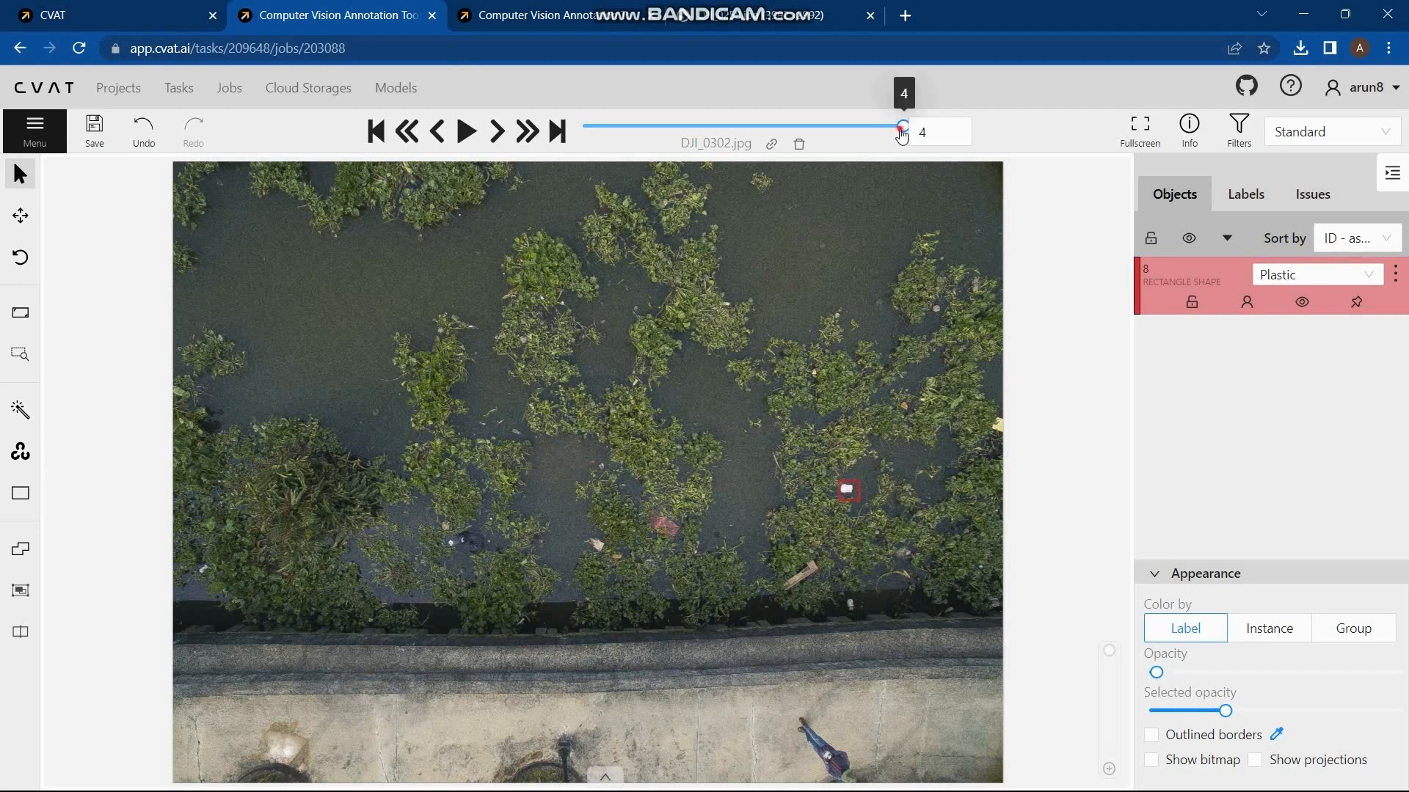
Step: Return to the first image, DJI_0258.jpg, and briefly preview its annotations as a bitmap before restoring the photo view
{"action": "left_click_drag", "start_coordinate": [646, 139], "coordinate": [558, 131]}
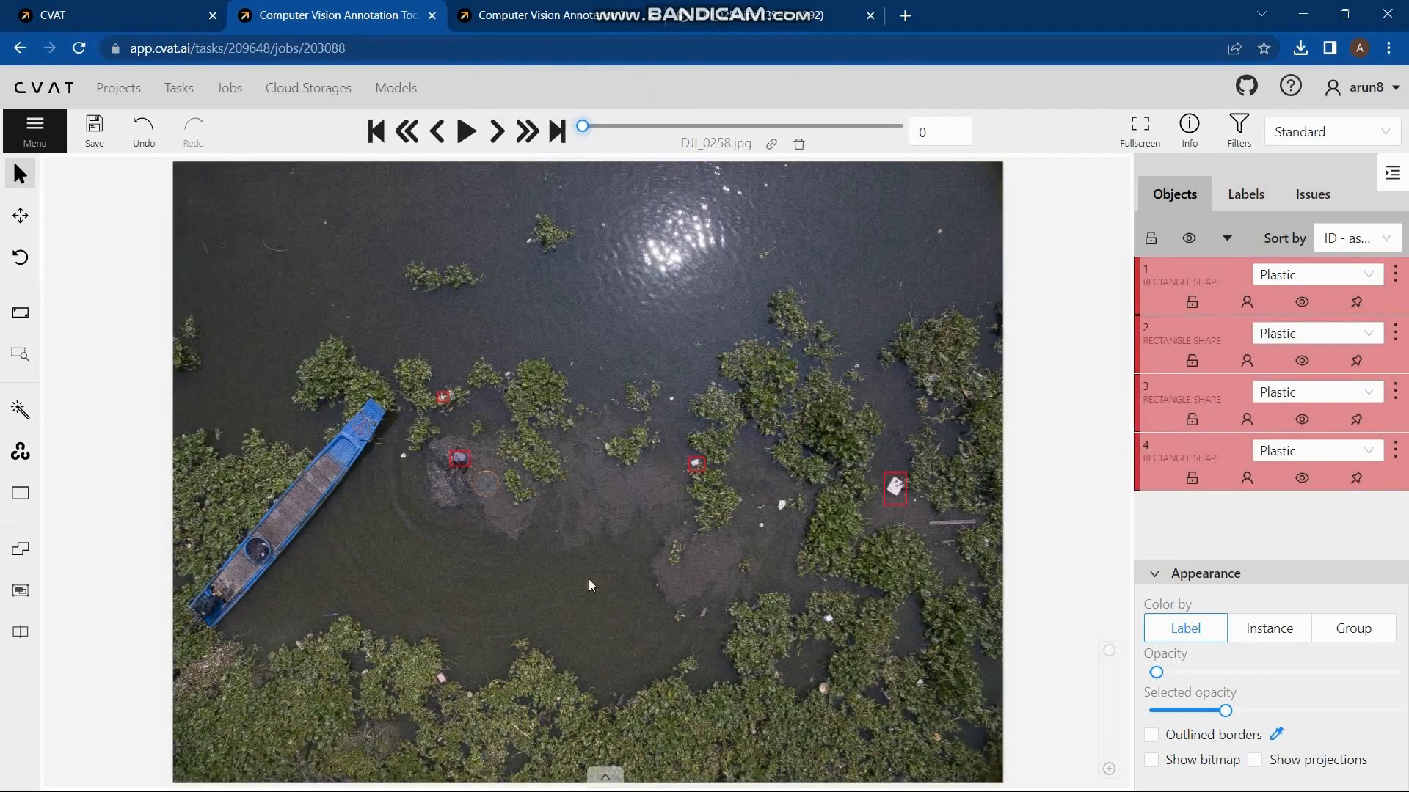
{"action": "left_click", "coordinate": [1175, 763]}
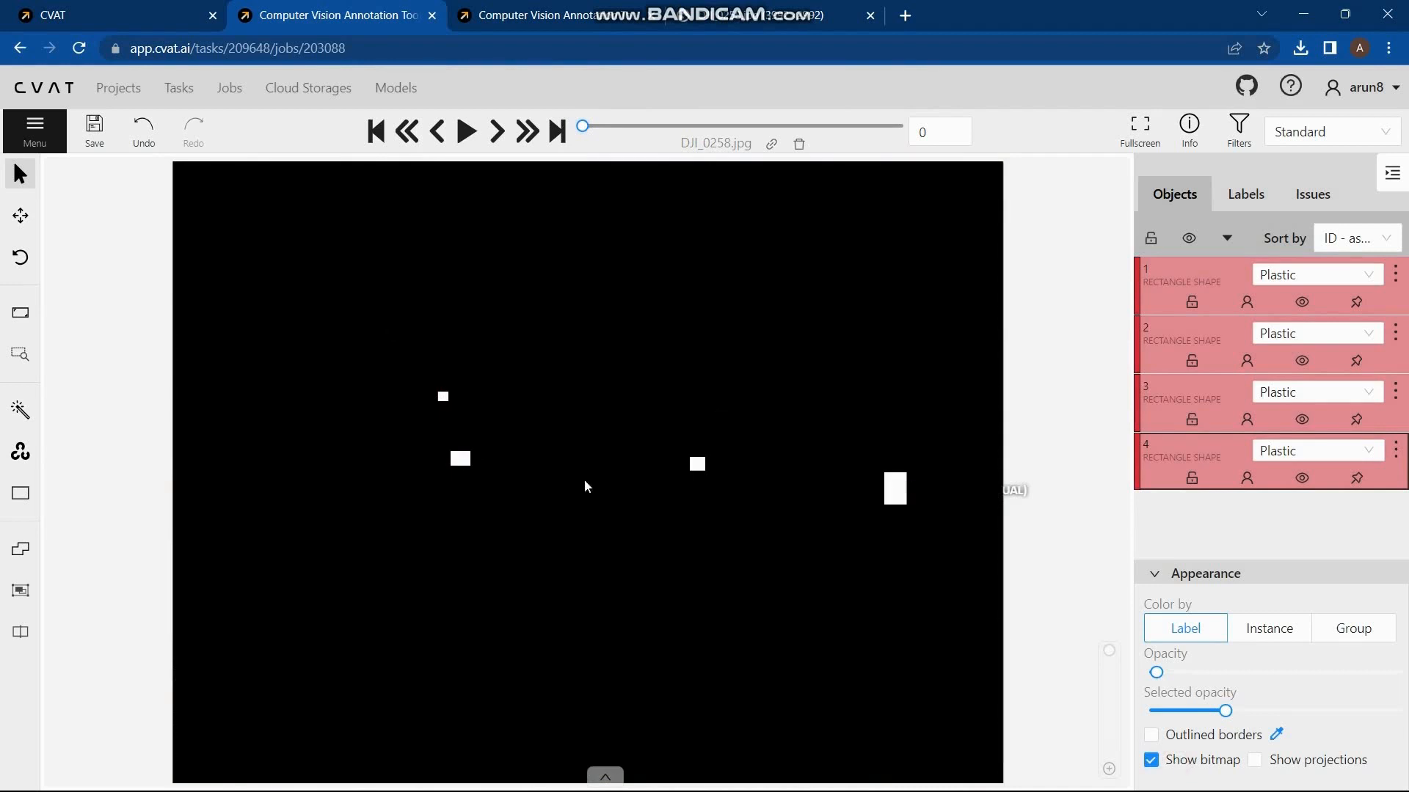
{"action": "left_click", "coordinate": [1150, 761]}
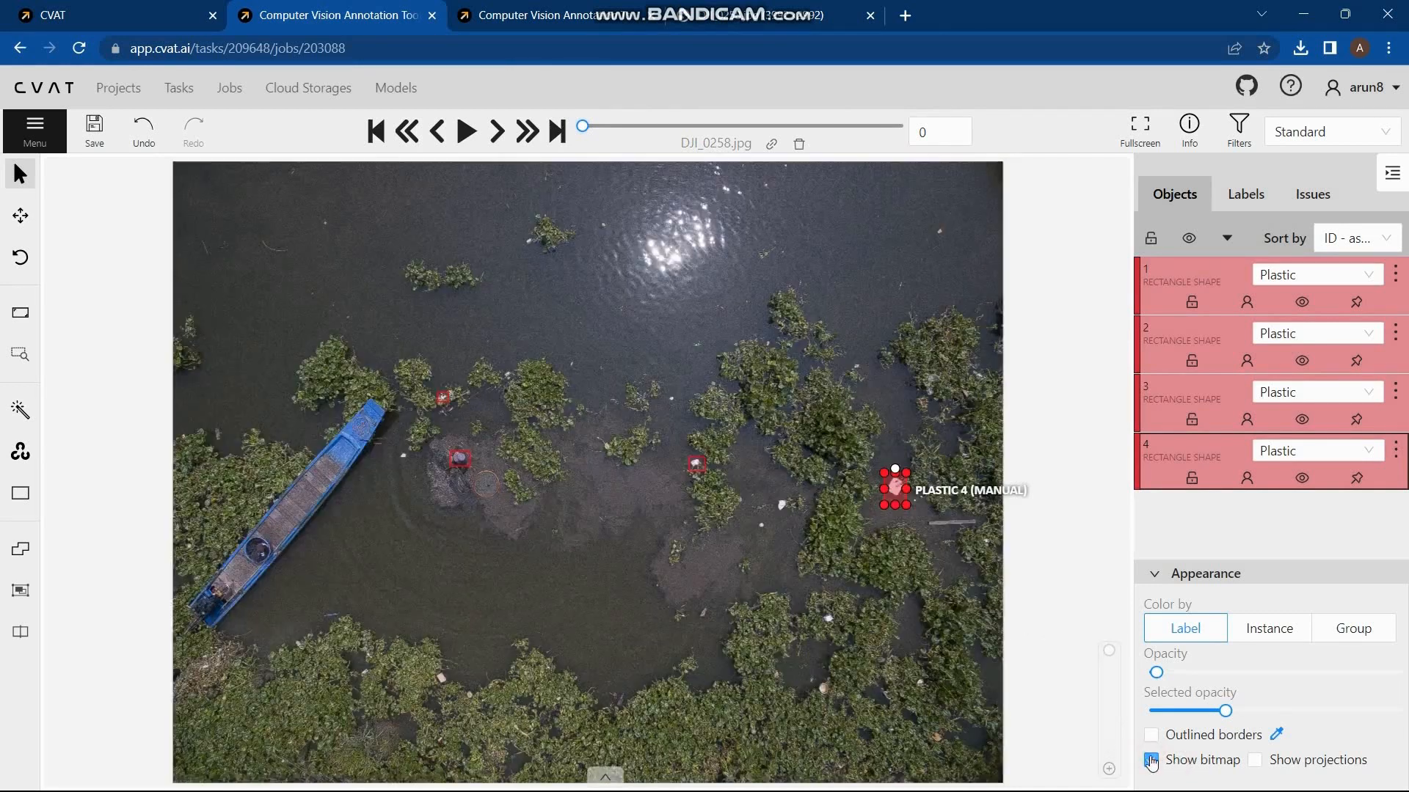
Step: Save the annotations and export the job dataset in CVAT for images 1.1 format with default settings and without images
{"action": "left_click", "coordinate": [103, 131]}
{"action": "left_click", "coordinate": [34, 129]}
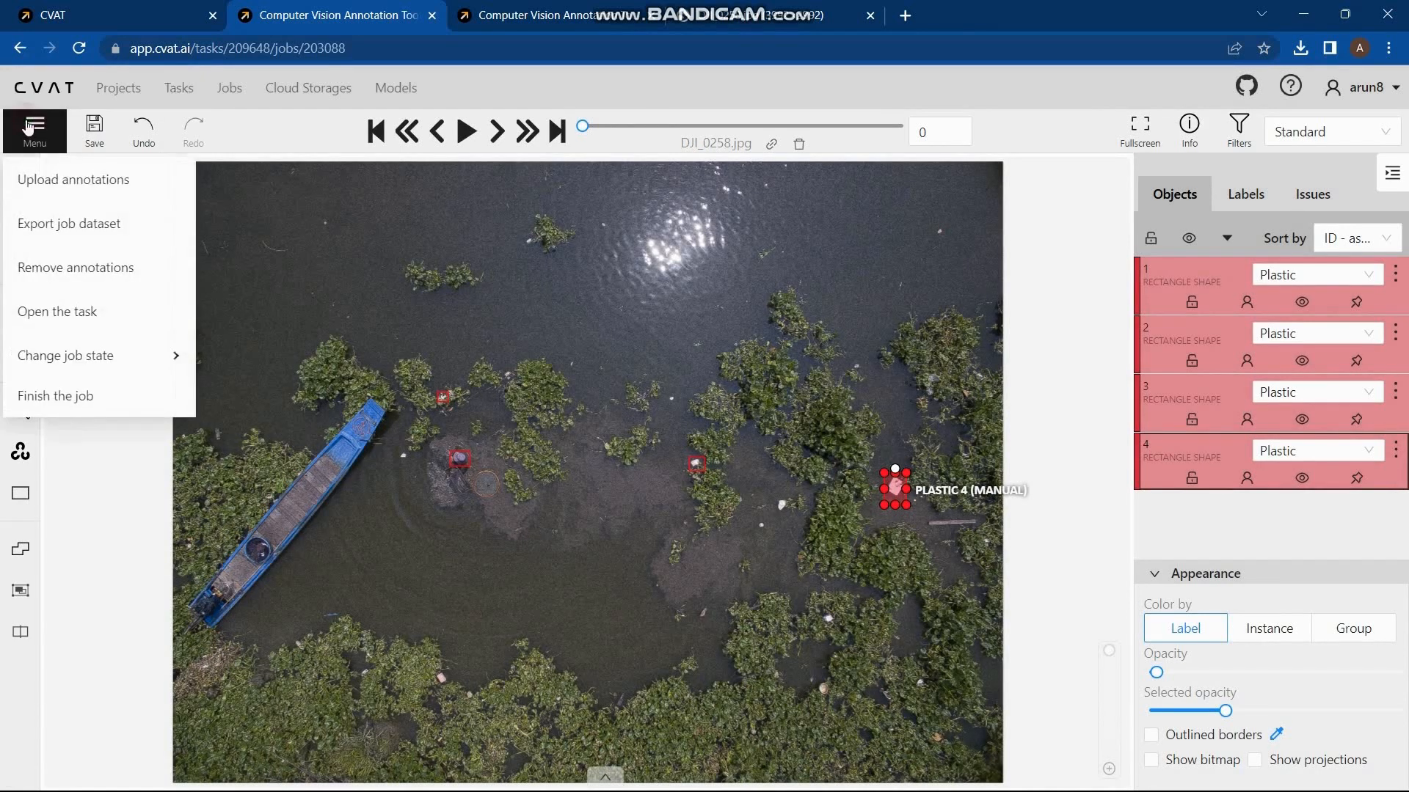
{"action": "left_click", "coordinate": [77, 225]}
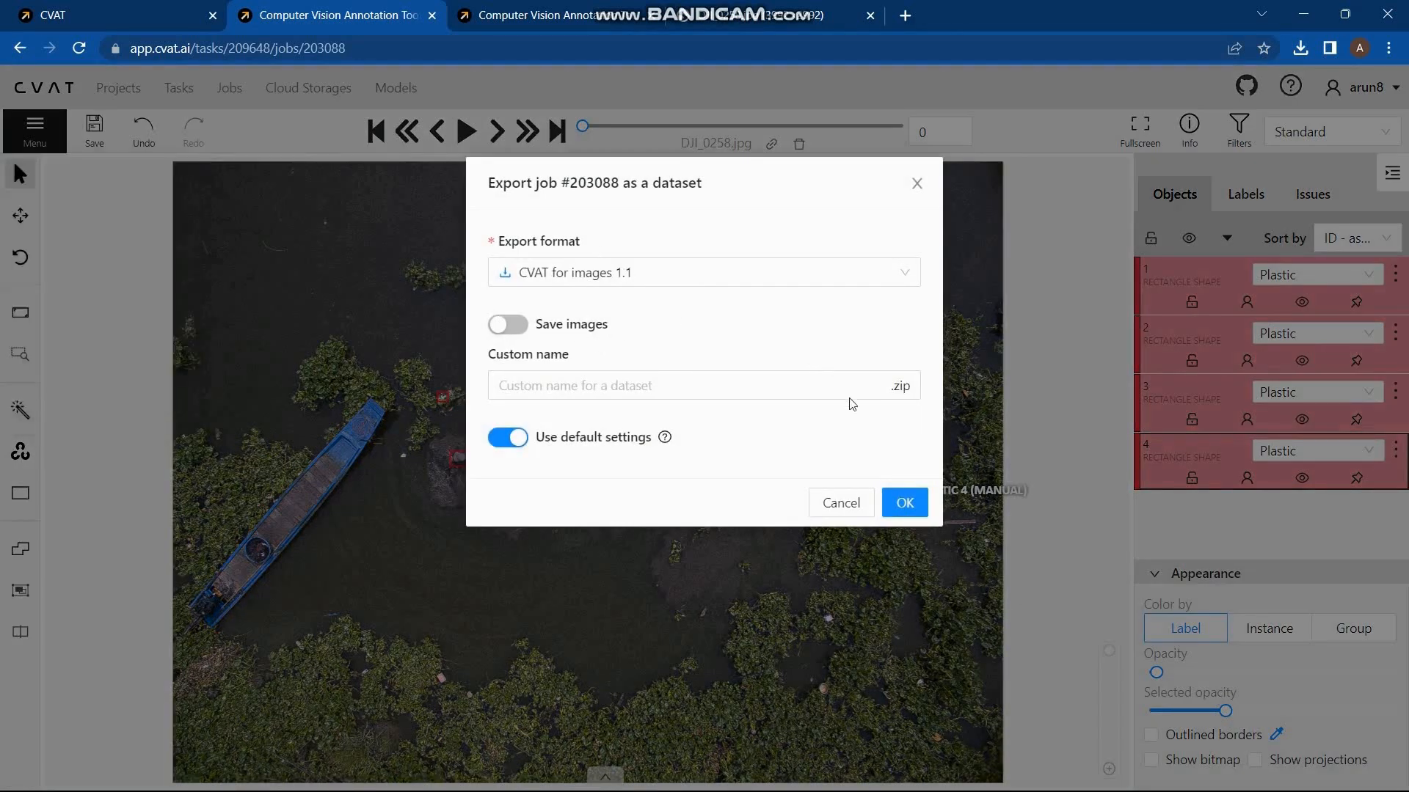
{"action": "left_click", "coordinate": [901, 504]}
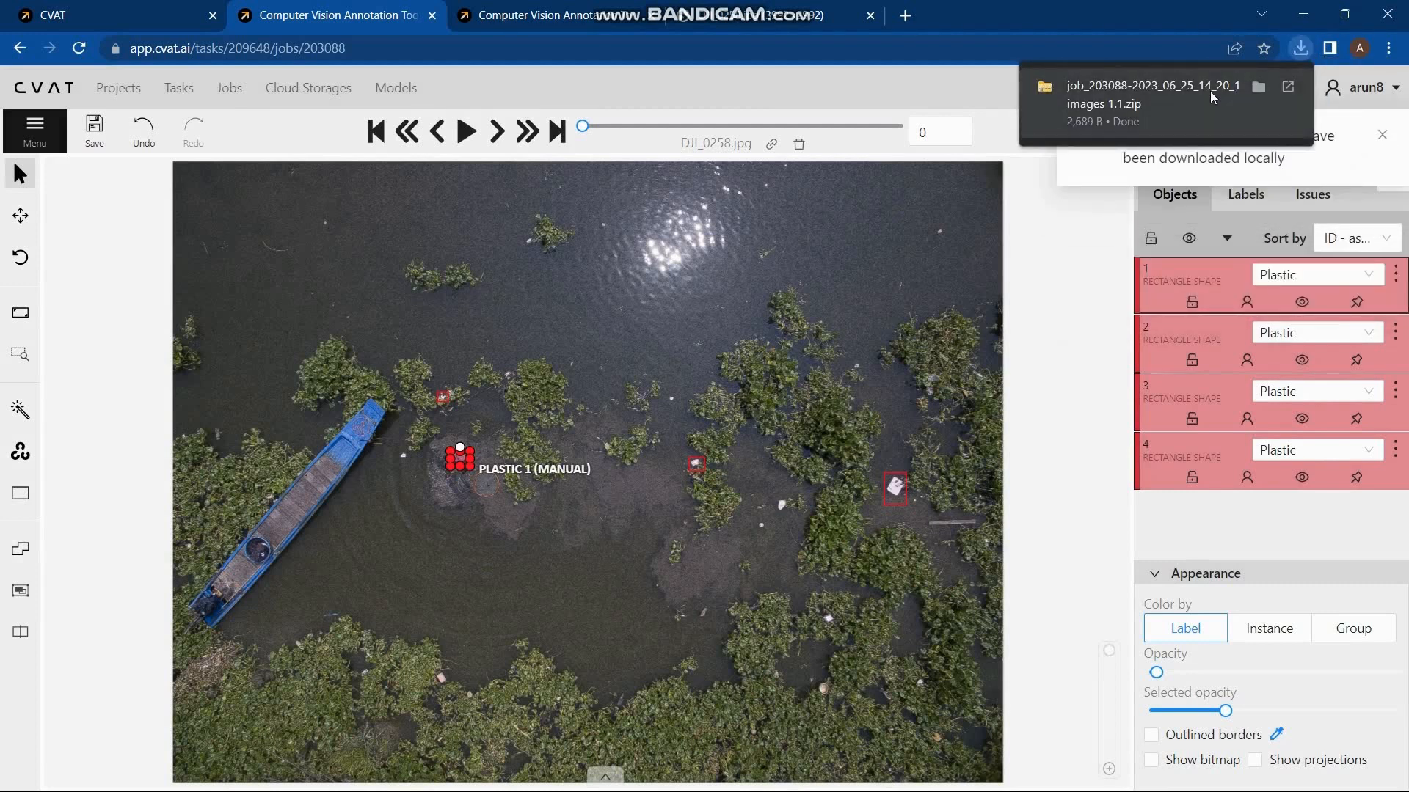
Step: Open the annotations XML file from the downloaded archive in Visual Studio Code and examine the label definition and each image's box coordinates
{"action": "left_click", "coordinate": [1209, 91]}
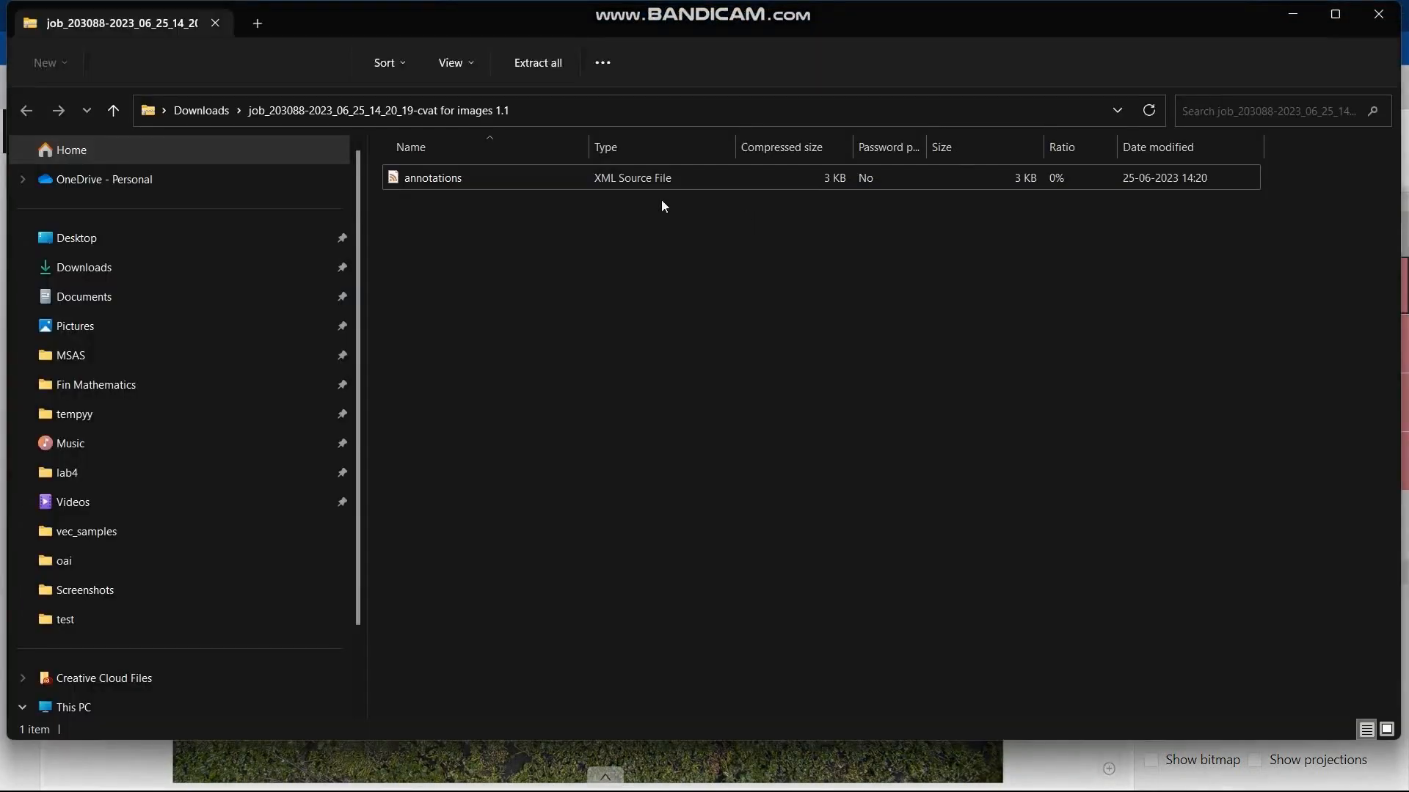
{"action": "left_click", "coordinate": [502, 185]}
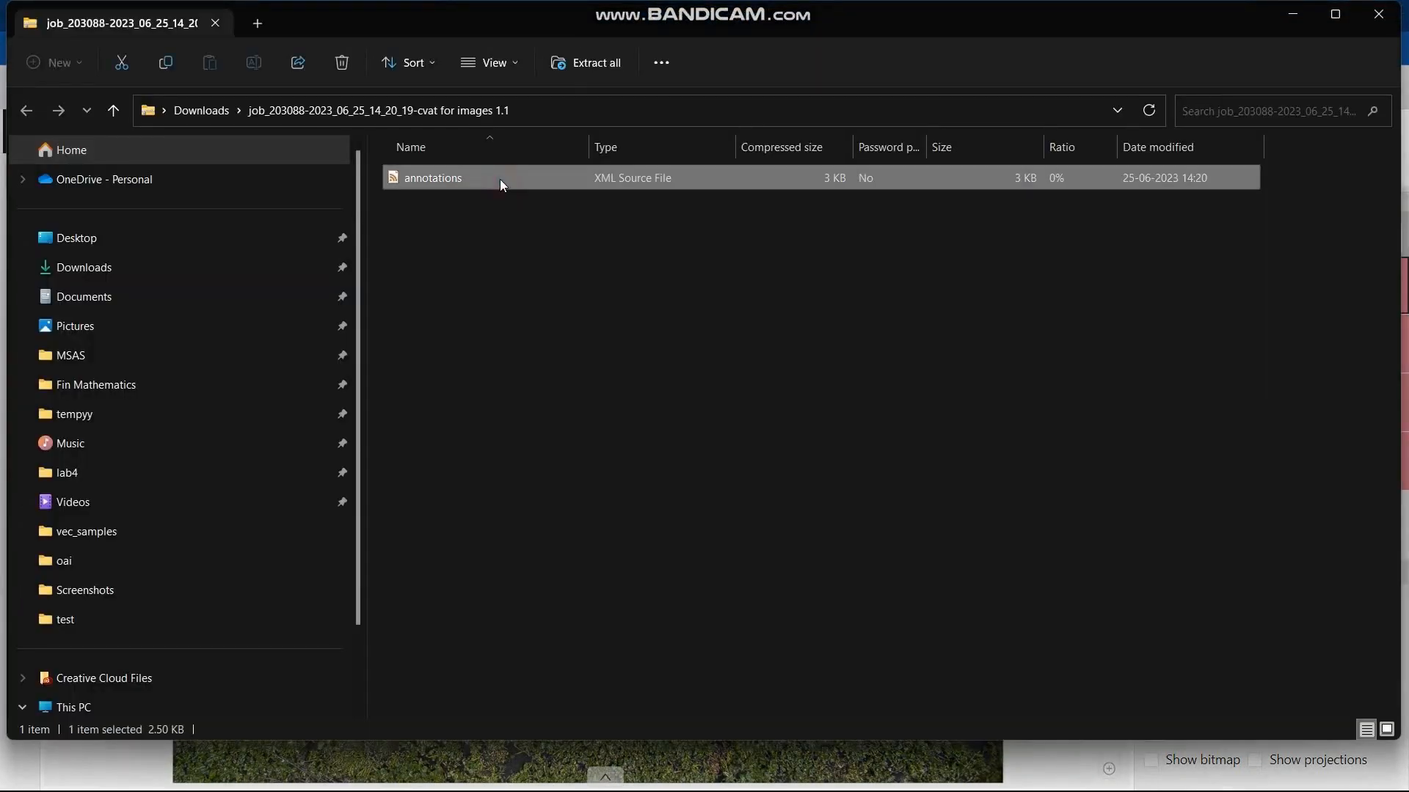
{"action": "double_click", "coordinate": [504, 185]}
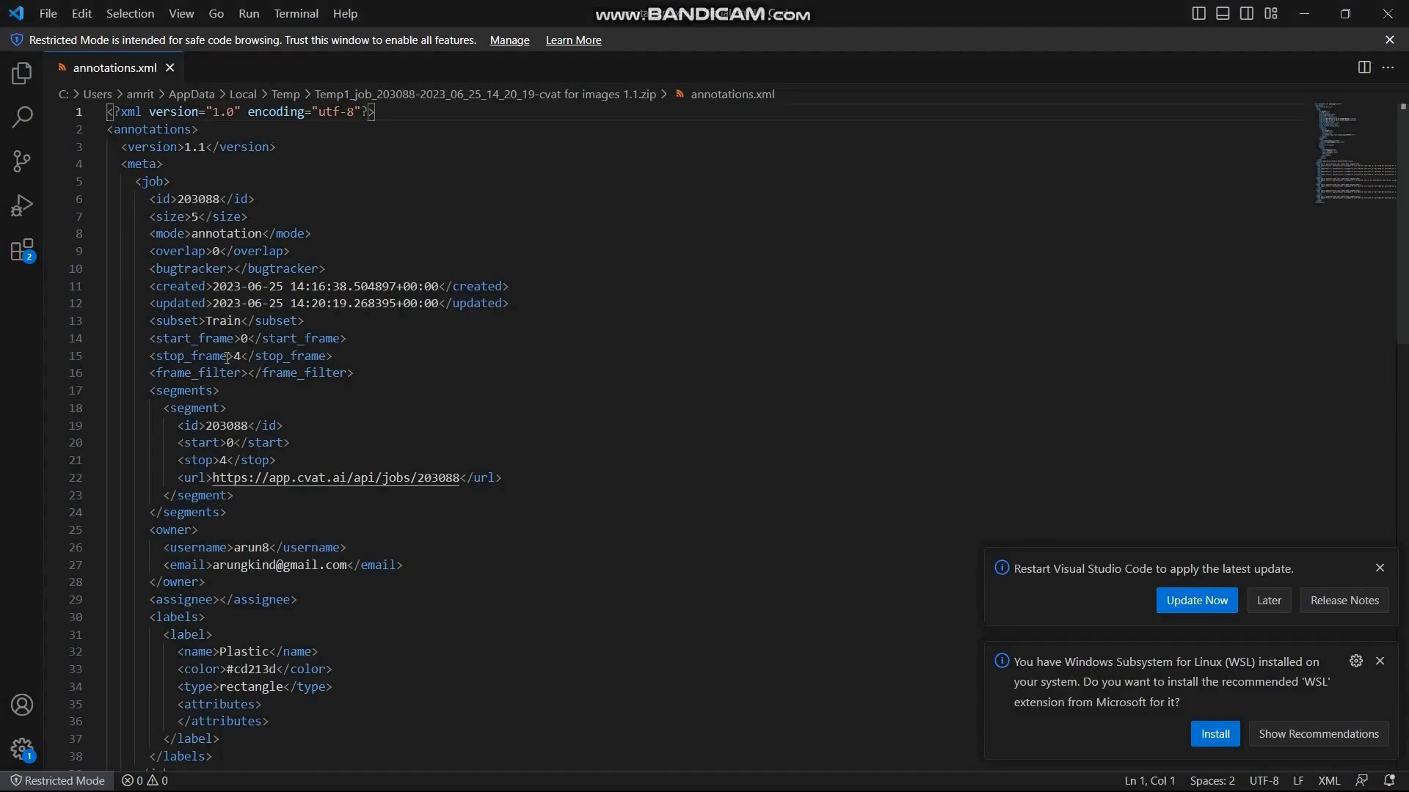
{"action": "scroll", "coordinate": [265, 491], "scroll_direction": "down", "scroll_amount": 4}
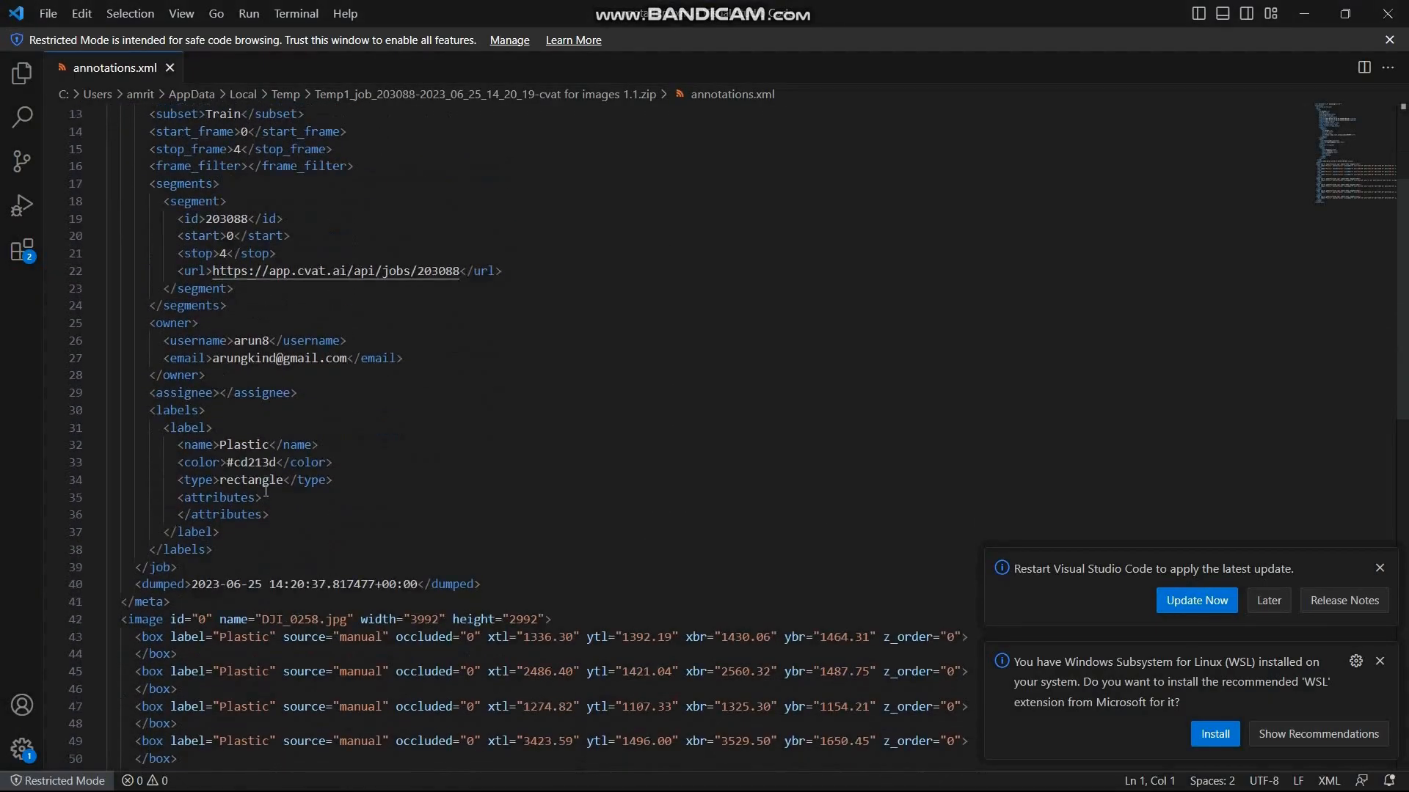
{"action": "scroll", "coordinate": [265, 492], "scroll_direction": "down", "scroll_amount": 4}
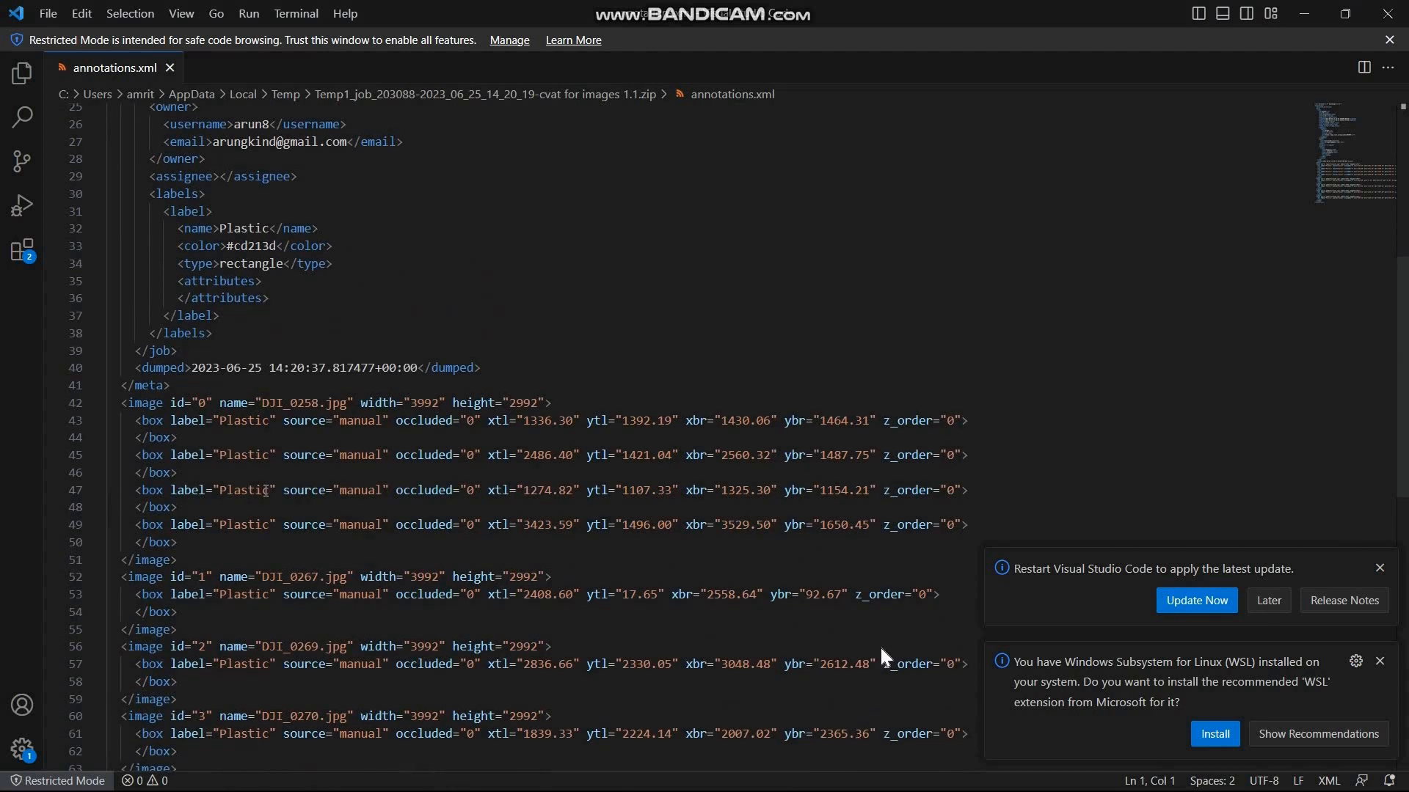
{"action": "scroll", "coordinate": [265, 490], "scroll_direction": "down", "scroll_amount": 4}
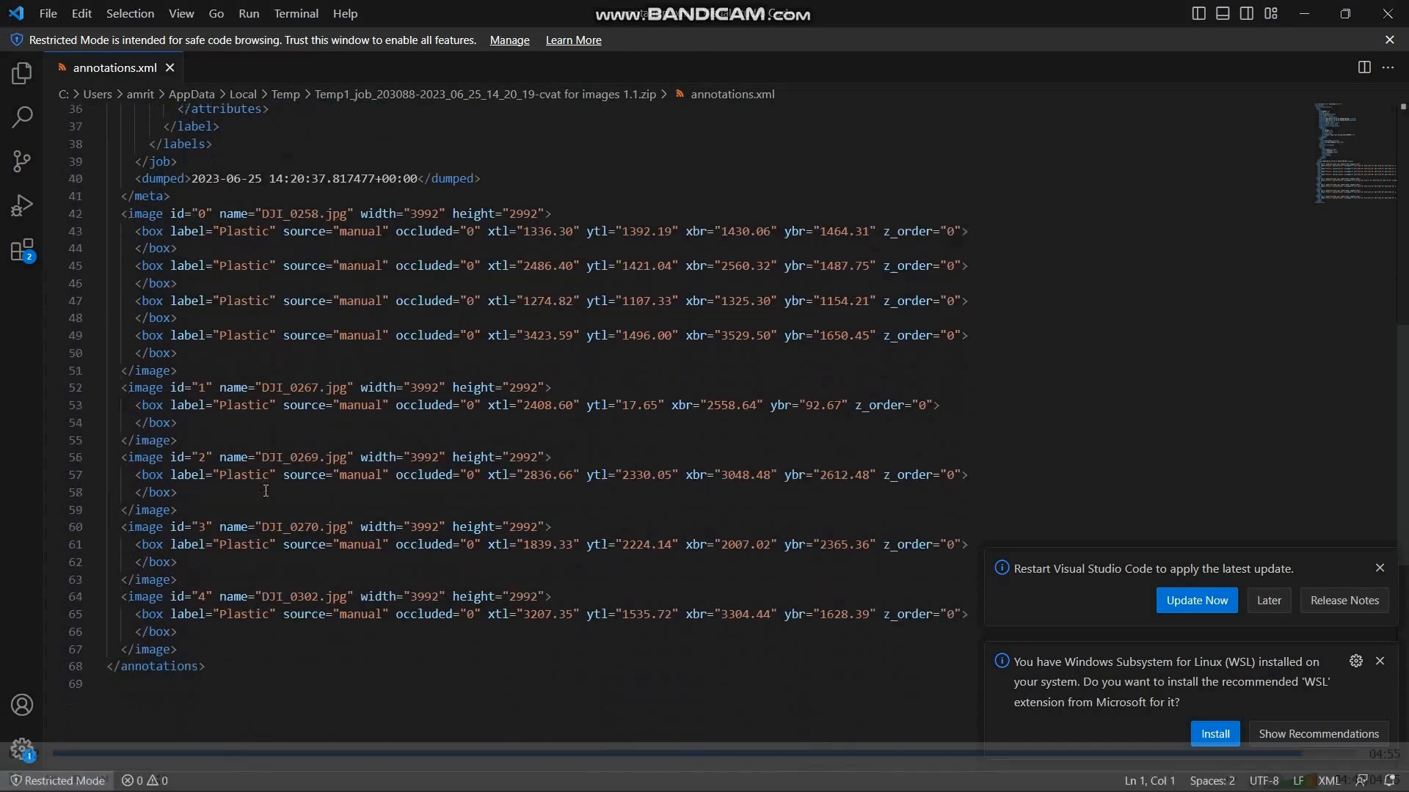
{"action": "scroll", "coordinate": [266, 491], "scroll_direction": "down", "scroll_amount": 4}
{"action": "scroll", "coordinate": [266, 491], "scroll_direction": "up", "scroll_amount": 5}
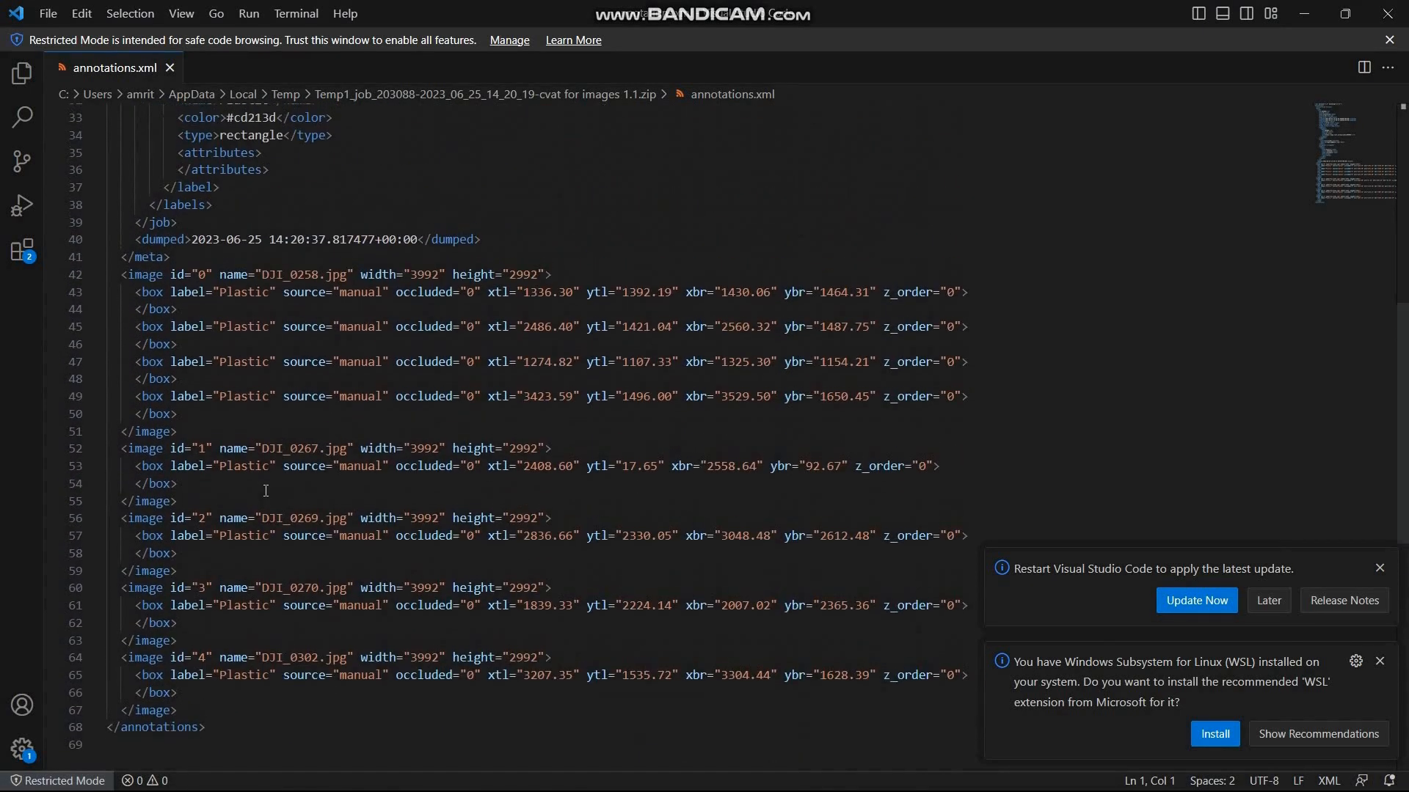